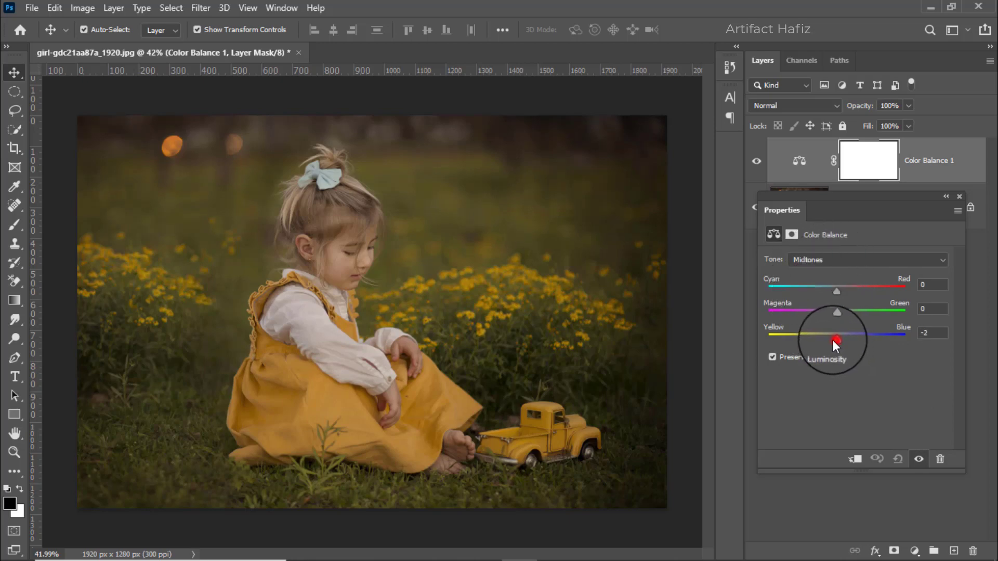
# - Set the Color Balance layer's yellow–blue balance to -10 for midtones, -8 for shadows and -5 for highlights
pyautogui.moveTo(832, 340); pyautogui.dragTo(829, 338)
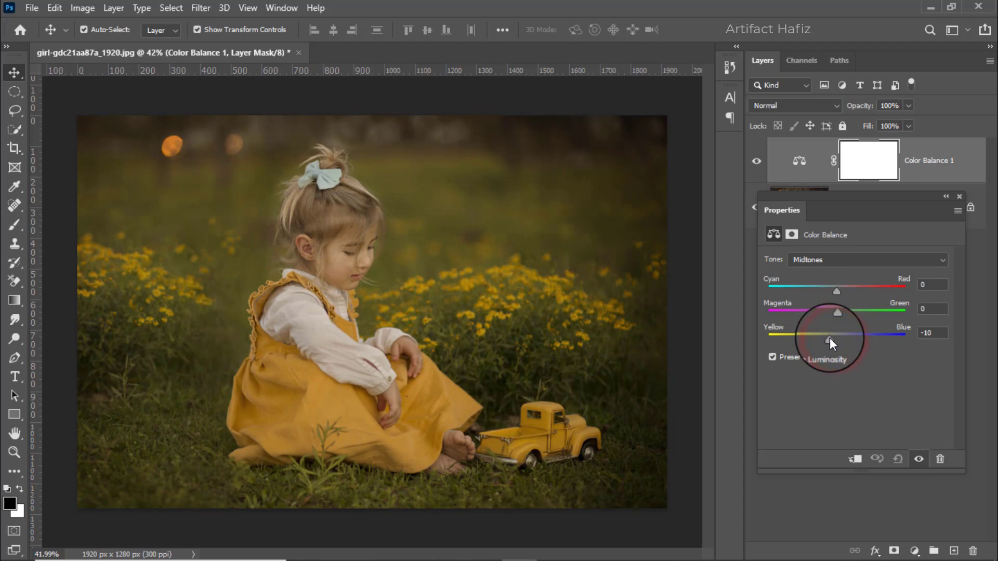
pyautogui.click(813, 259)
pyautogui.click(814, 271)
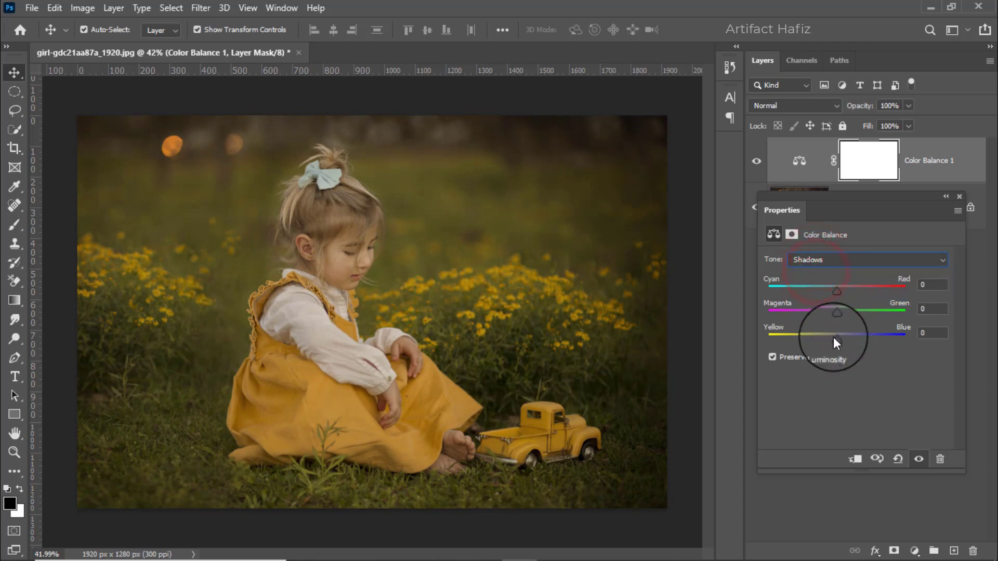
pyautogui.moveTo(834, 337); pyautogui.dragTo(830, 338)
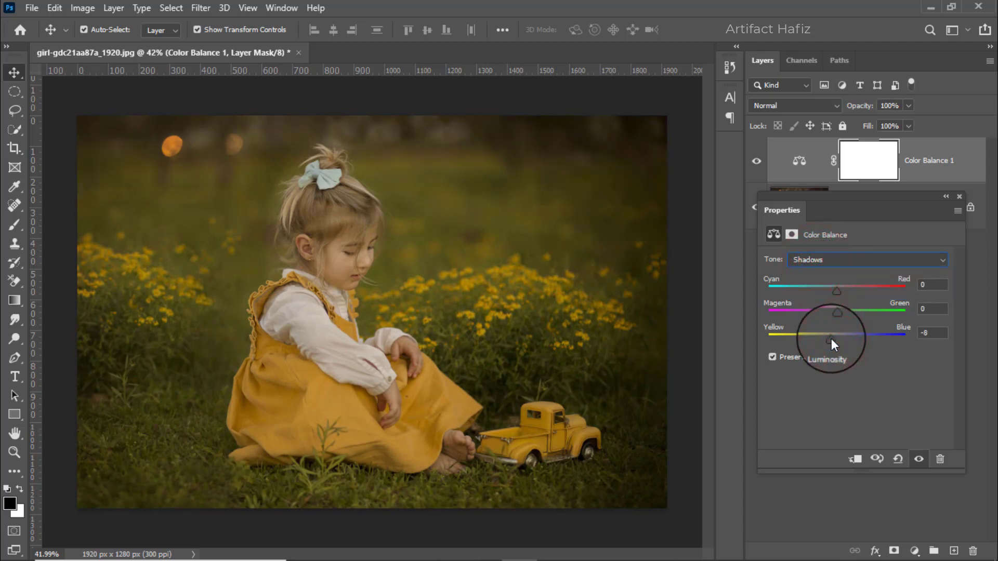
pyautogui.click(809, 261)
pyautogui.click(817, 294)
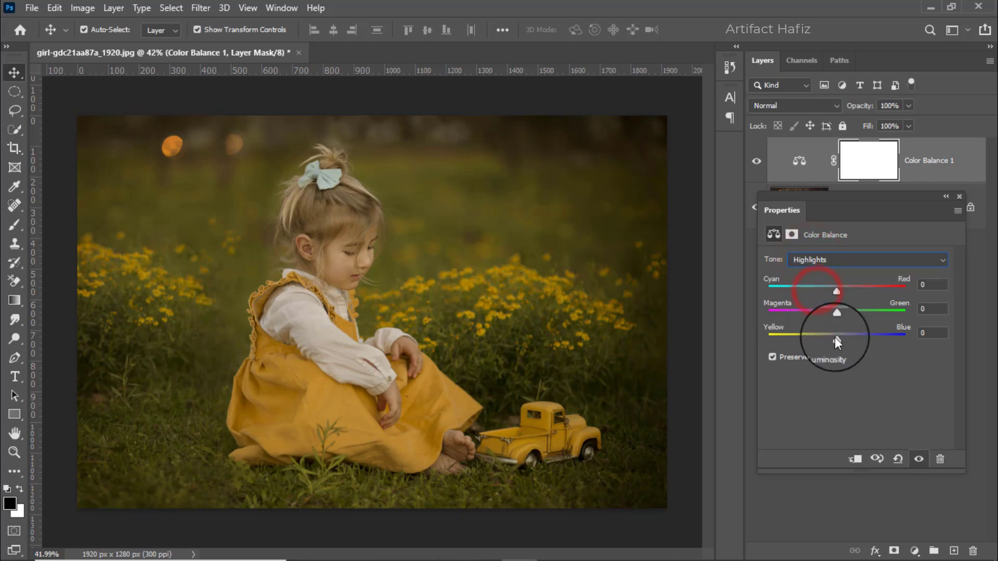
pyautogui.moveTo(835, 336); pyautogui.dragTo(834, 337)
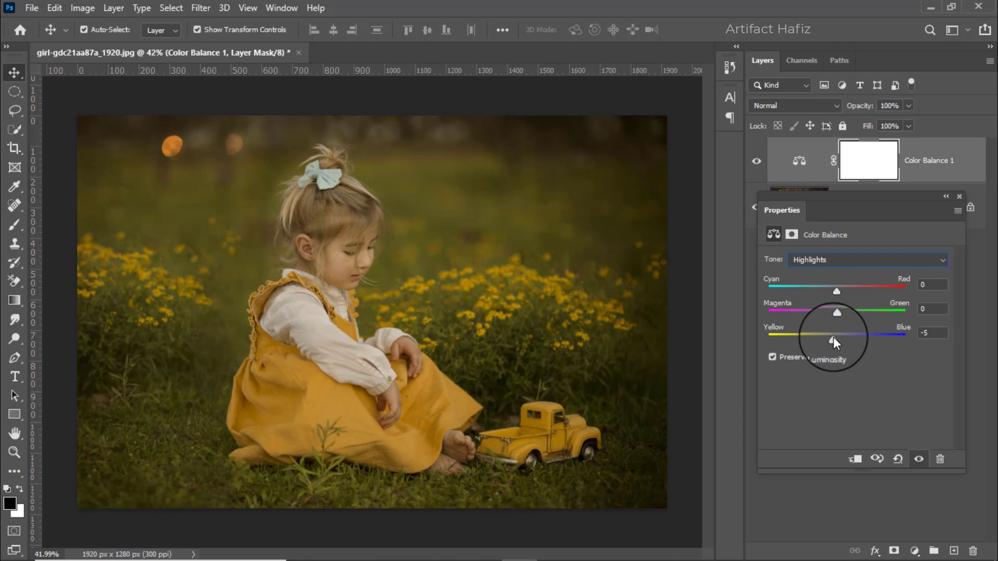
pyautogui.click(959, 197)
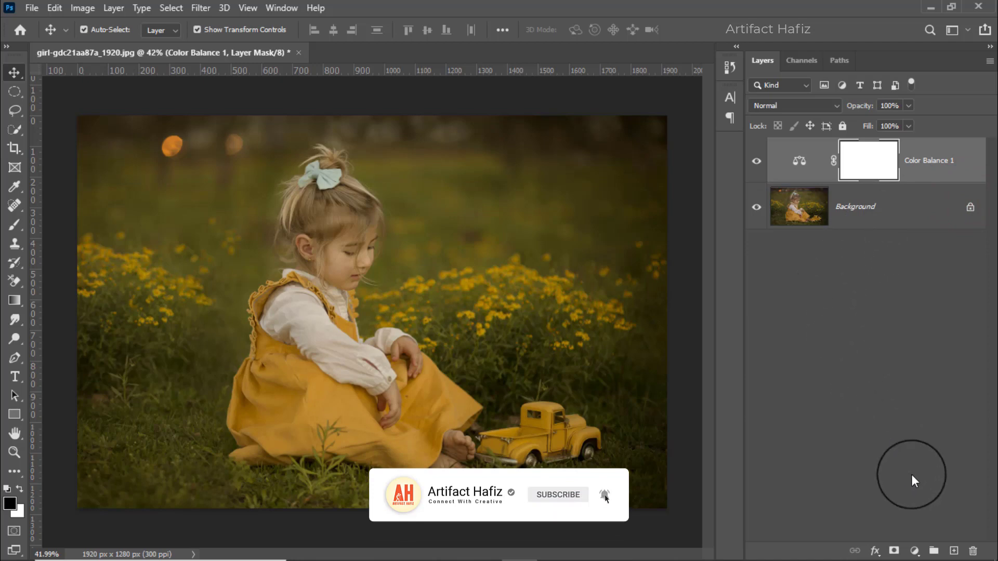
# - Add a Selective Color adjustment layer with Yellows set to cyan +5, magenta +6, yellow +7 and black -6
pyautogui.click(914, 551)
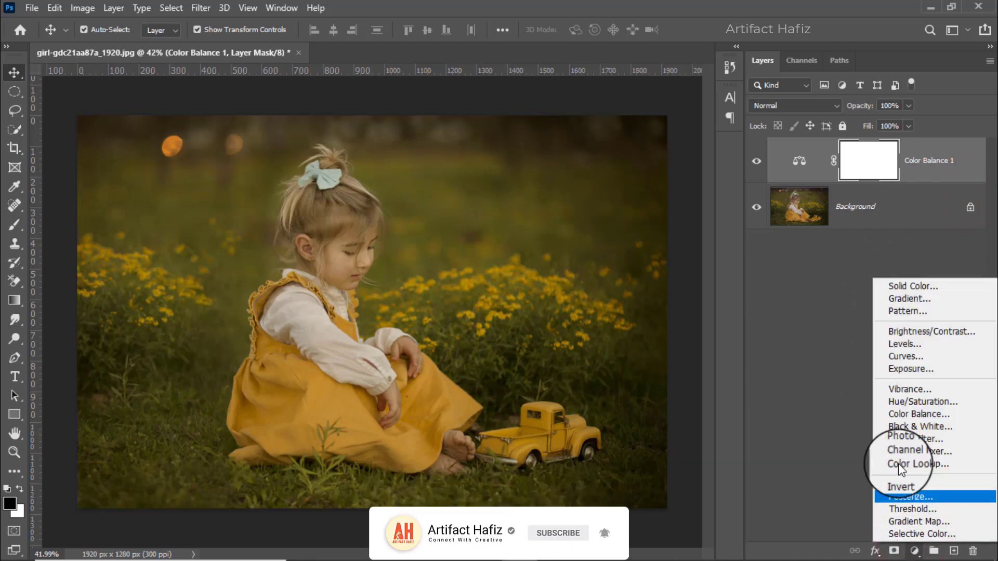
pyautogui.click(913, 535)
pyautogui.moveTo(839, 207); pyautogui.dragTo(784, 218)
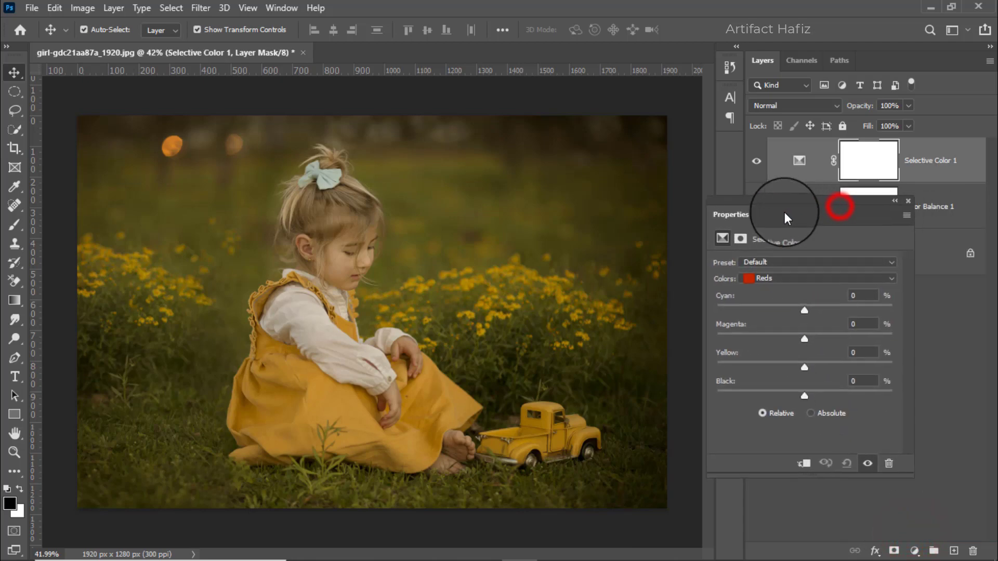
pyautogui.click(780, 276)
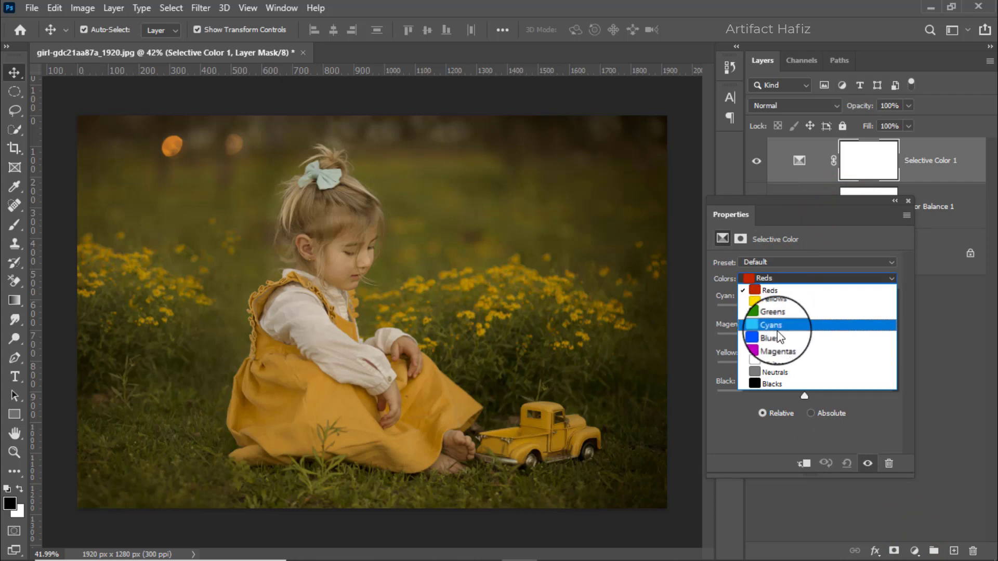
pyautogui.click(775, 300)
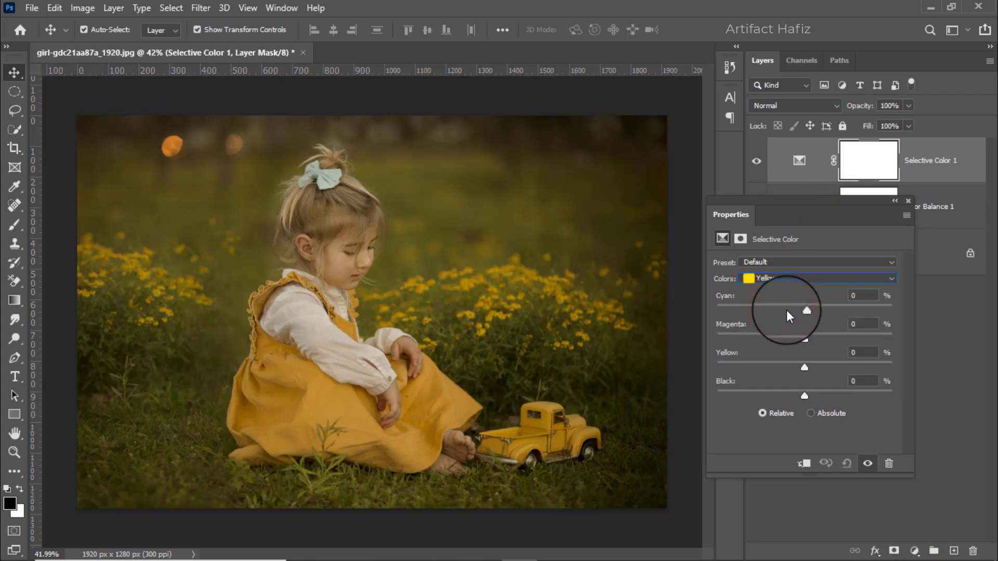
pyautogui.moveTo(803, 311); pyautogui.dragTo(810, 365)
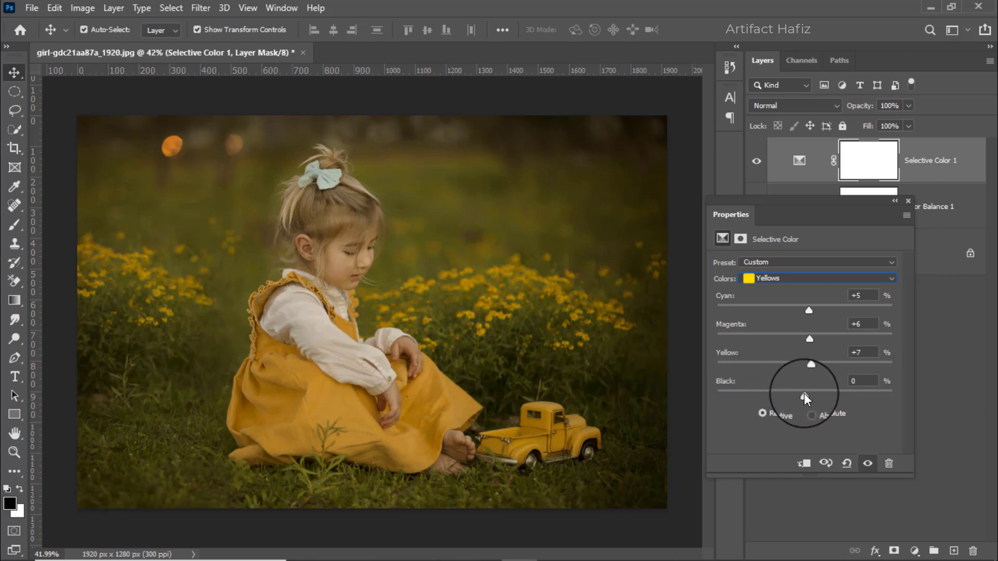
pyautogui.moveTo(804, 394)
pyautogui.mouseDown()
pyautogui.moveTo(784, 395)
pyautogui.moveTo(799, 395)
pyautogui.mouseUp()
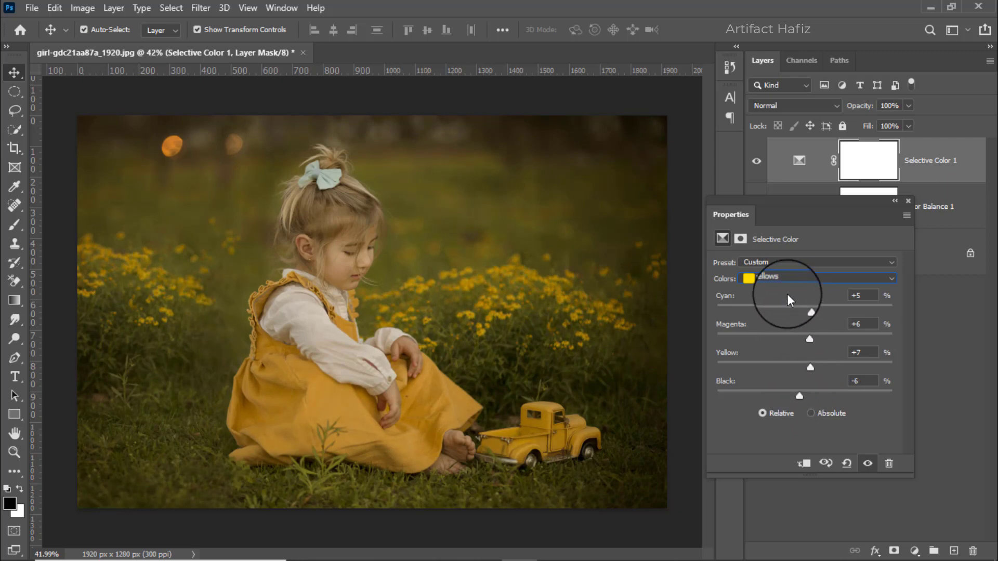
# - Set the Selective Color Greens to cyan +18, magenta +18, yellow +17 and black +15
pyautogui.click(785, 279)
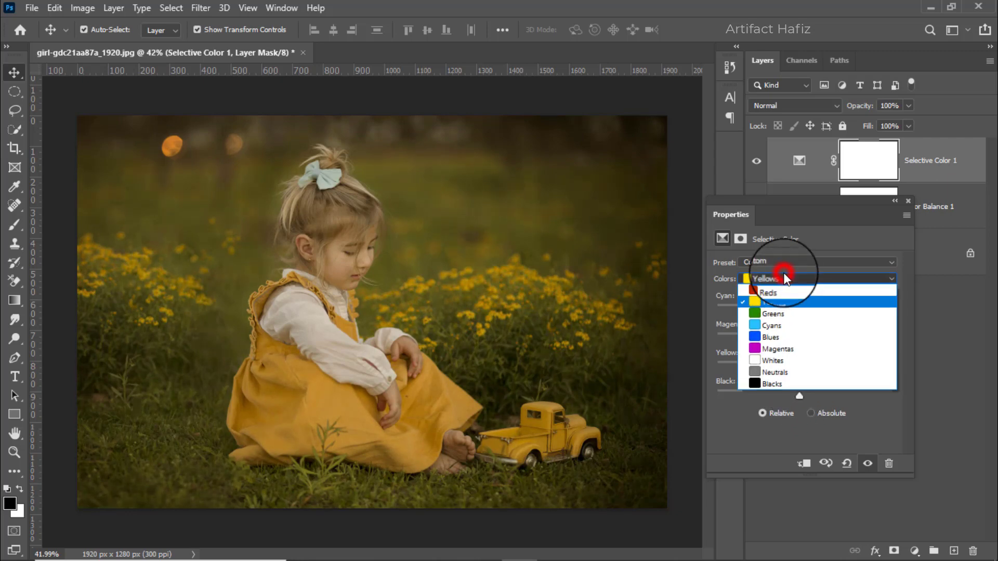
pyautogui.click(785, 313)
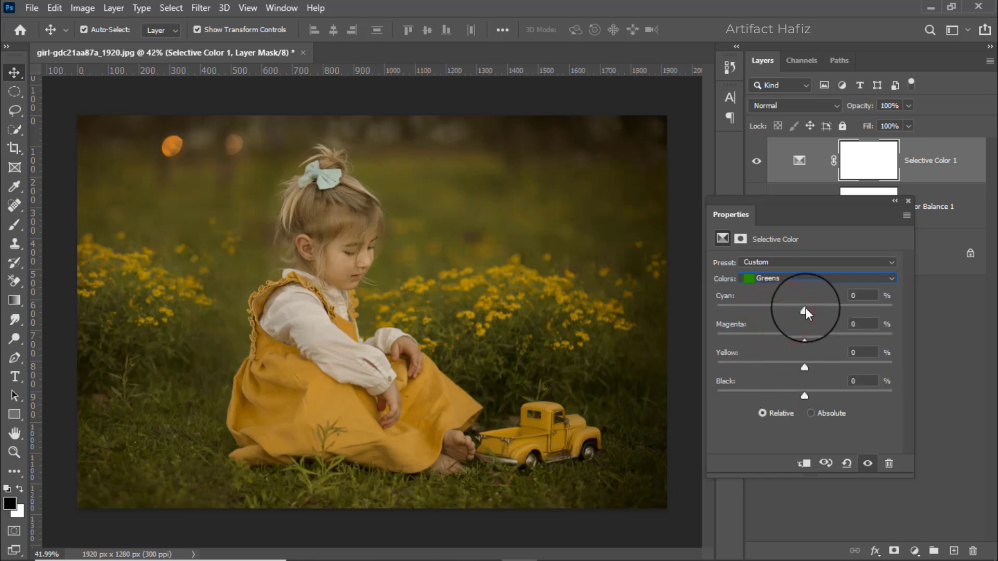
pyautogui.moveTo(804, 312); pyautogui.dragTo(818, 397)
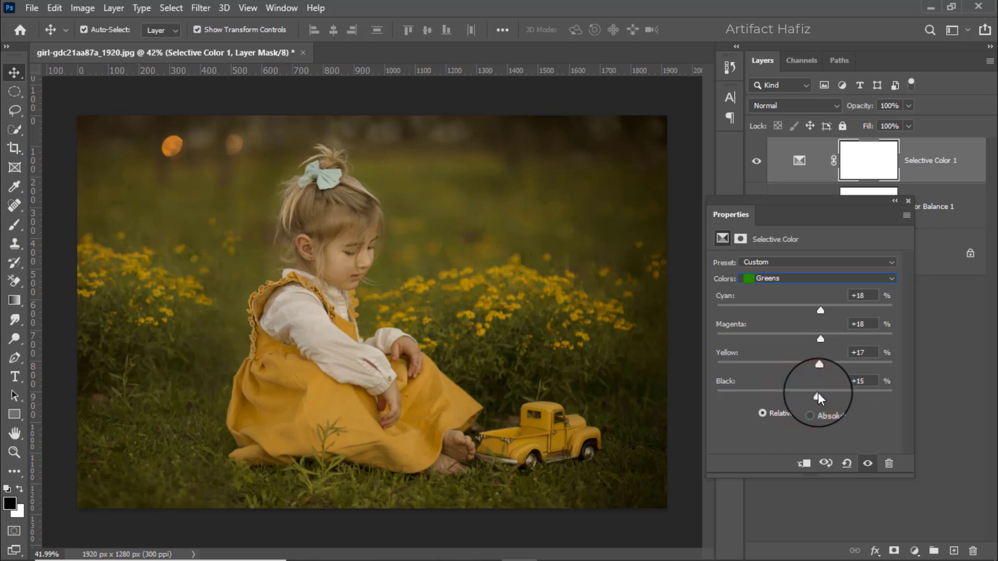
pyautogui.click(802, 278)
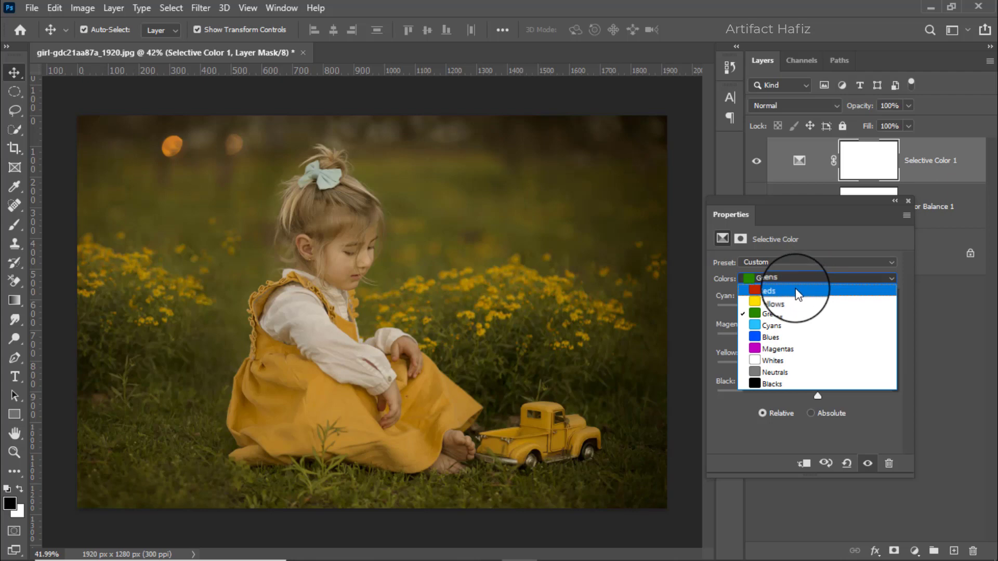
pyautogui.click(797, 279)
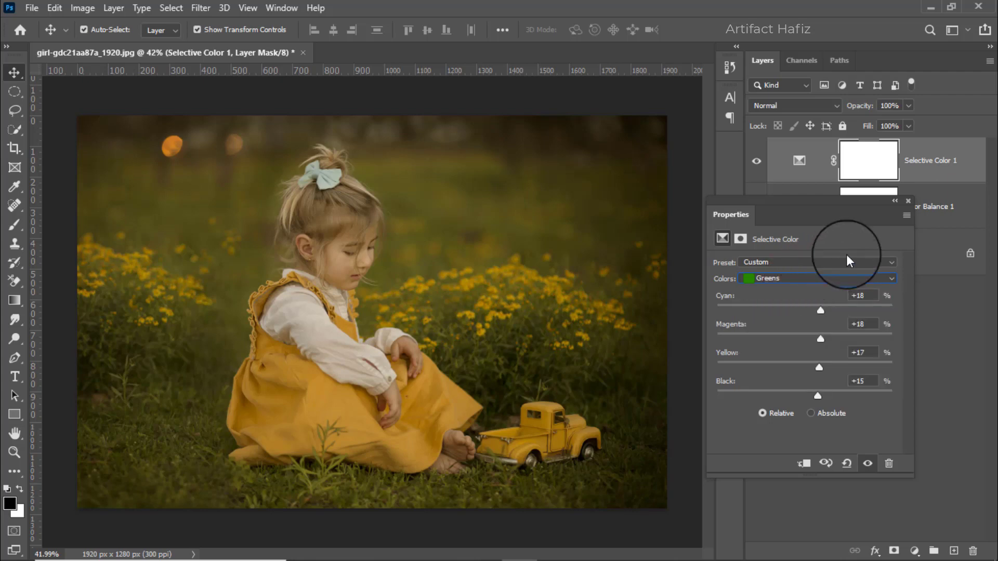
pyautogui.click(908, 203)
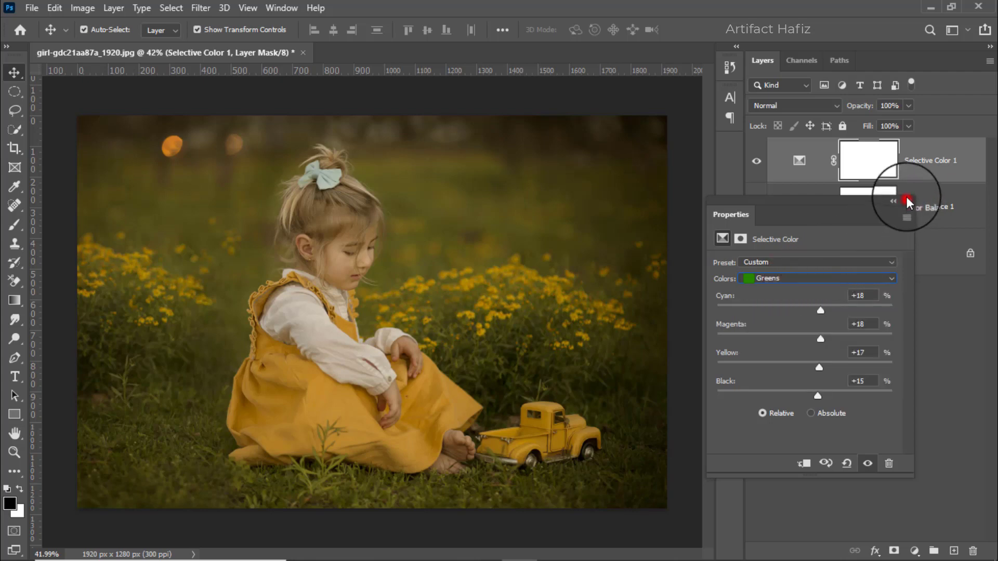
# - Add a Color Lookup adjustment layer using the Fuji F125 Kodak 2395 3D LUT
pyautogui.click(913, 551)
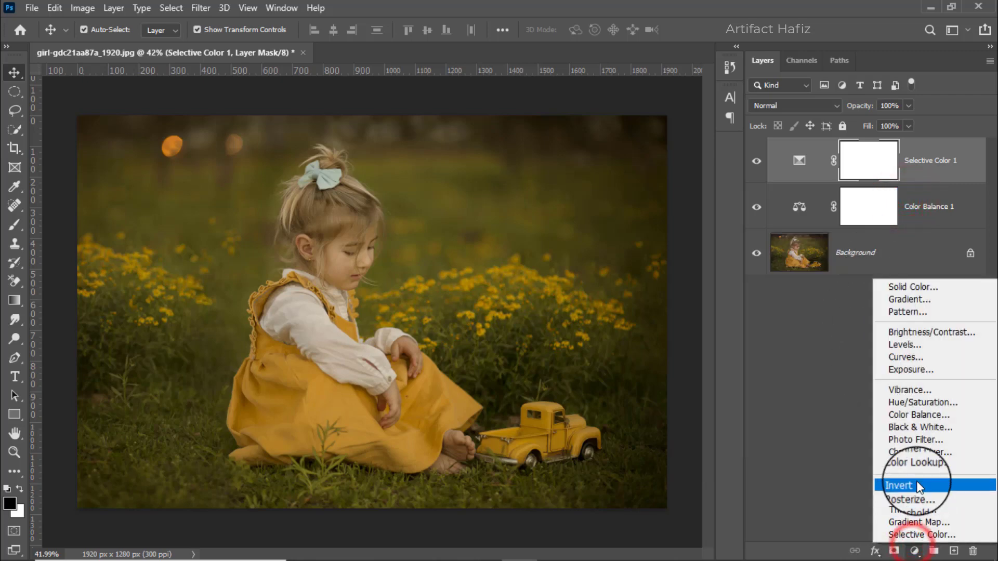
pyautogui.click(916, 464)
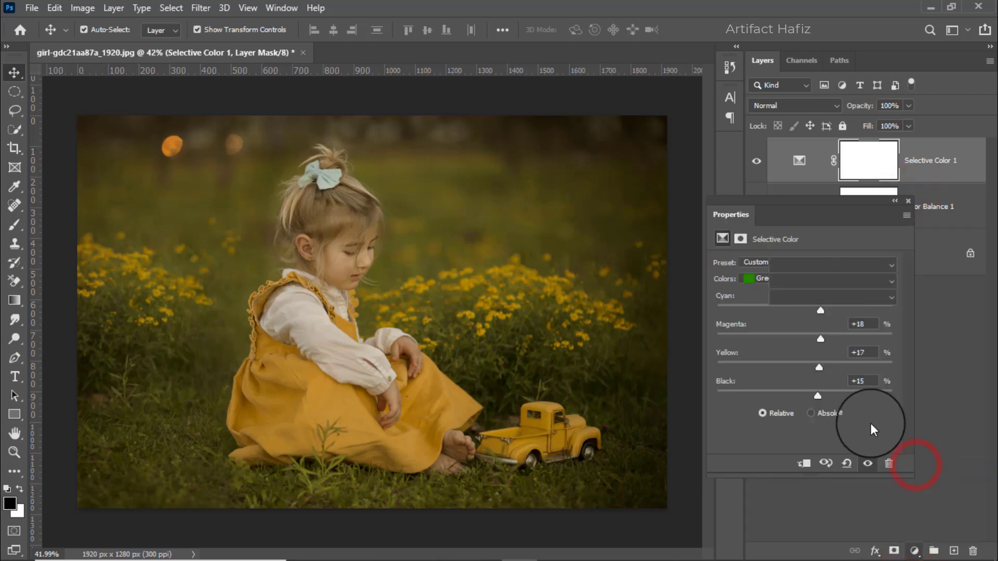
pyautogui.click(800, 260)
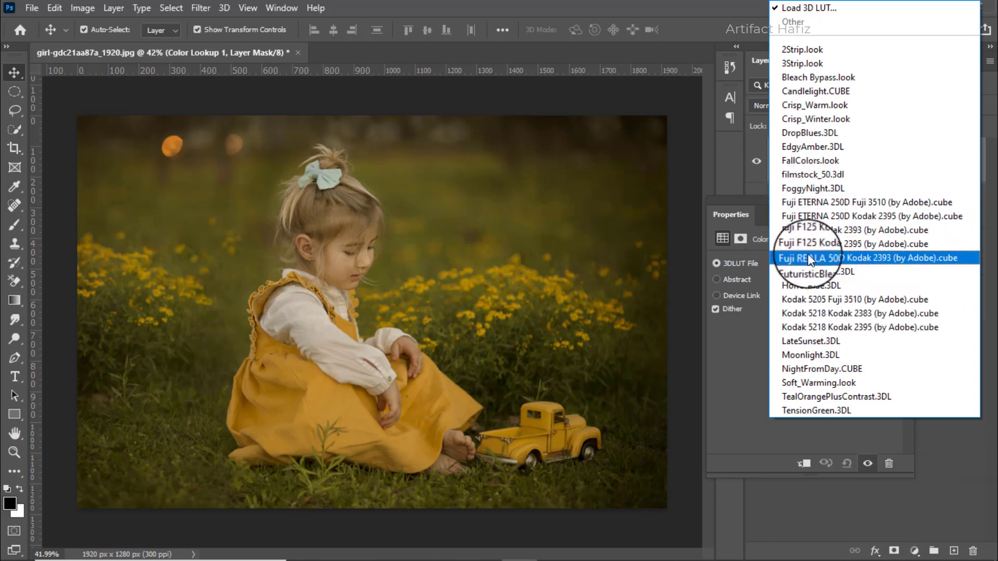
pyautogui.click(852, 244)
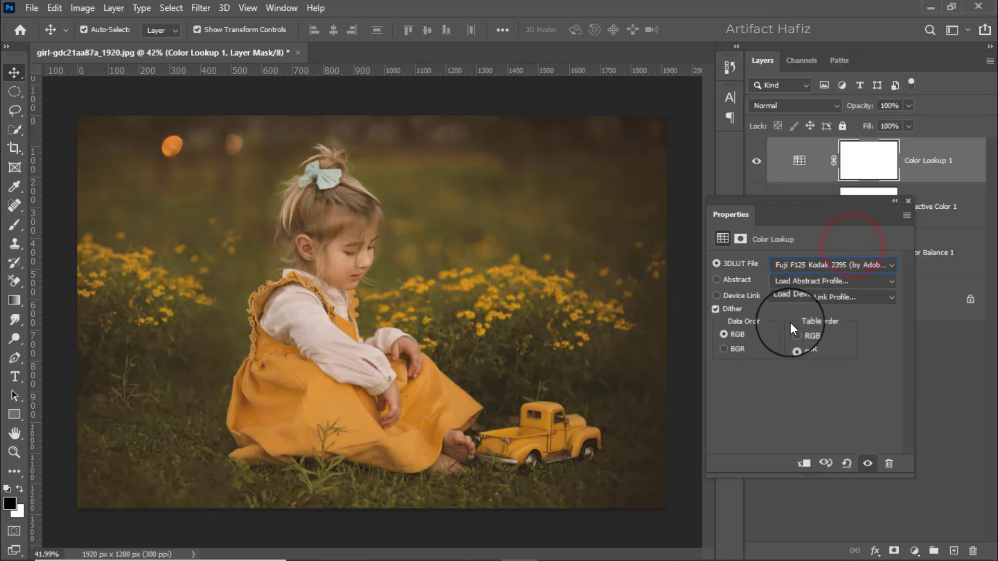
pyautogui.click(908, 201)
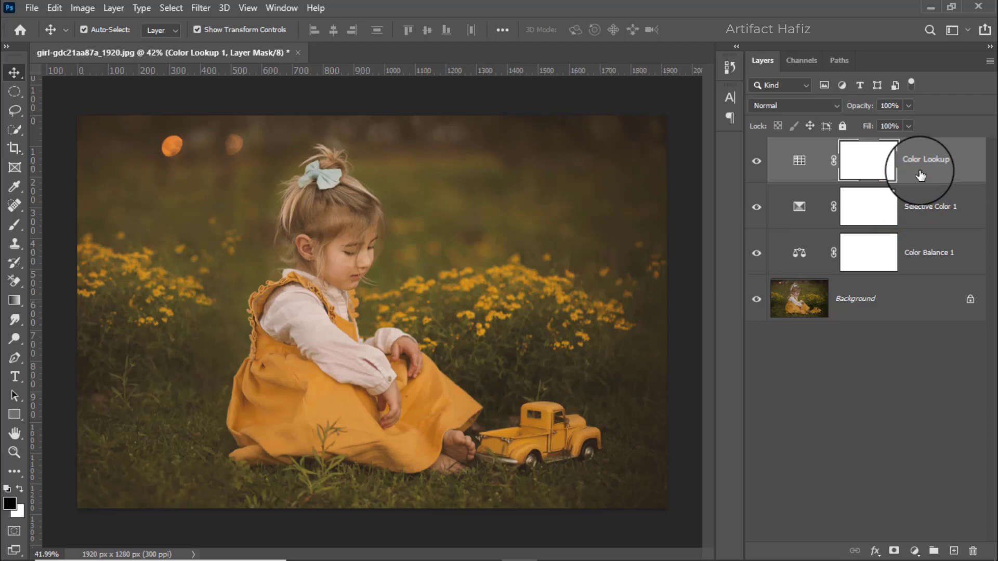
# - Reduce the Color Lookup layer's opacity to 20%
pyautogui.click(907, 106)
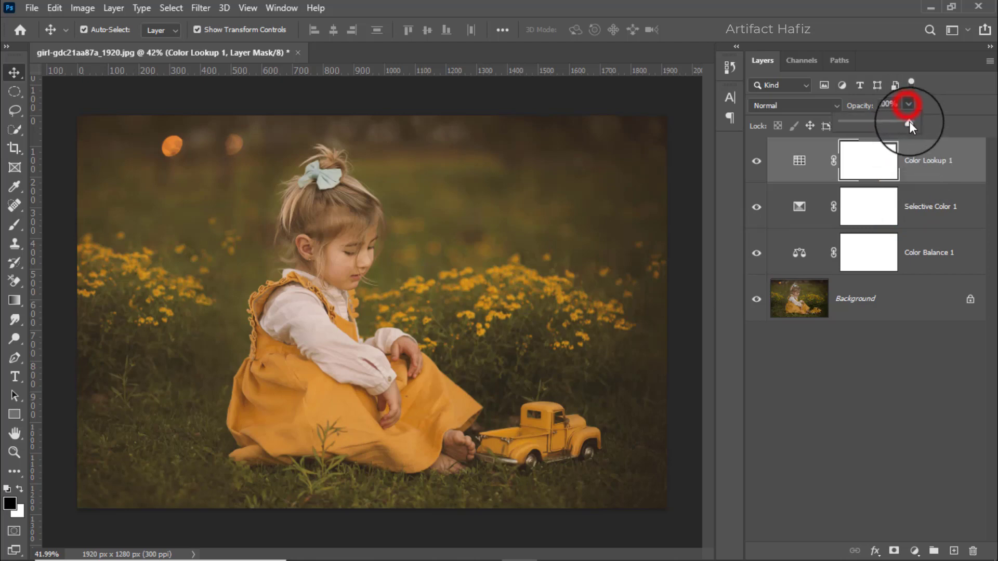
pyautogui.moveTo(909, 121); pyautogui.dragTo(855, 127)
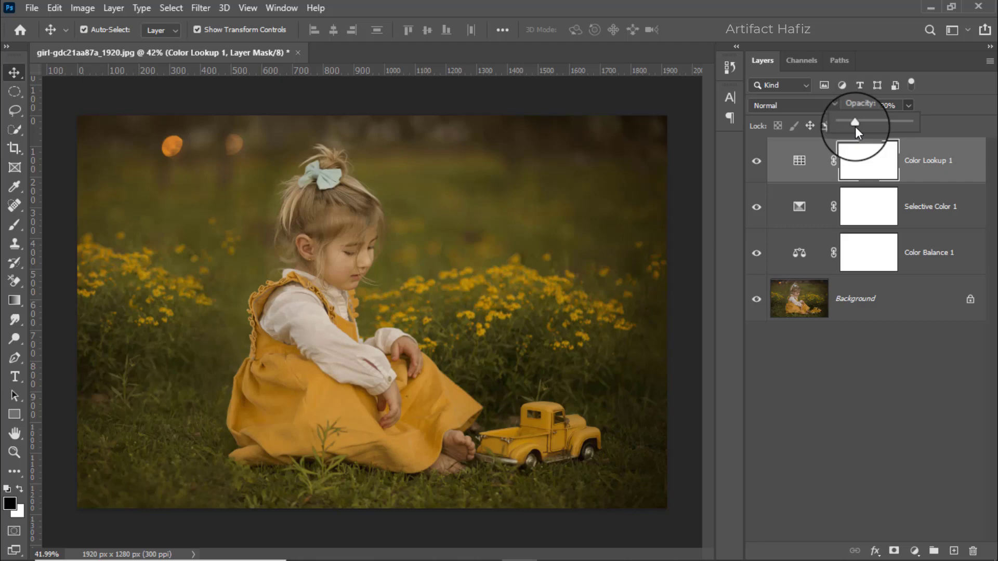
pyautogui.click(928, 161)
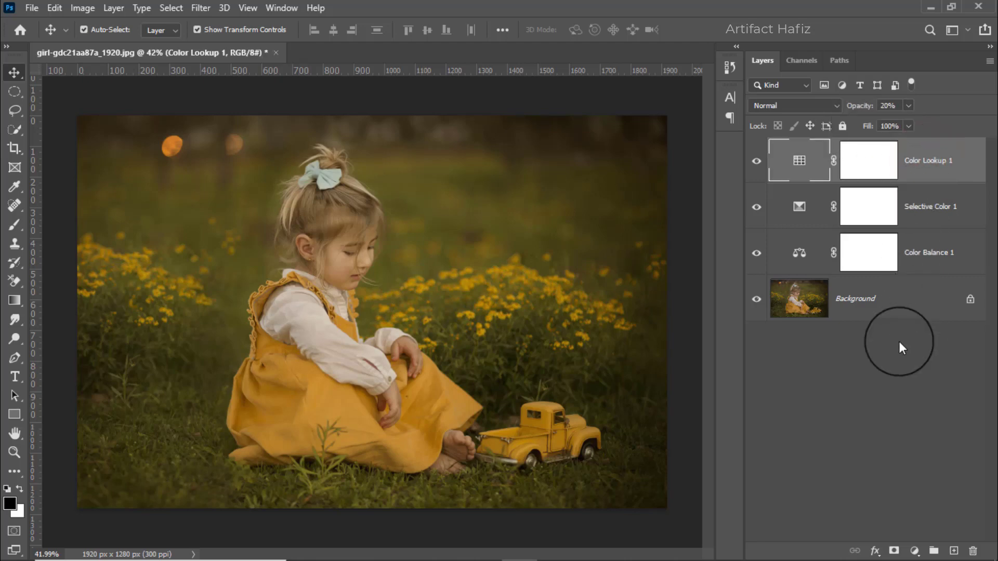
# - Add a Curves adjustment layer and shape its RGB curve into an S, lowering the shadows slightly and raising the highlights
pyautogui.click(914, 551)
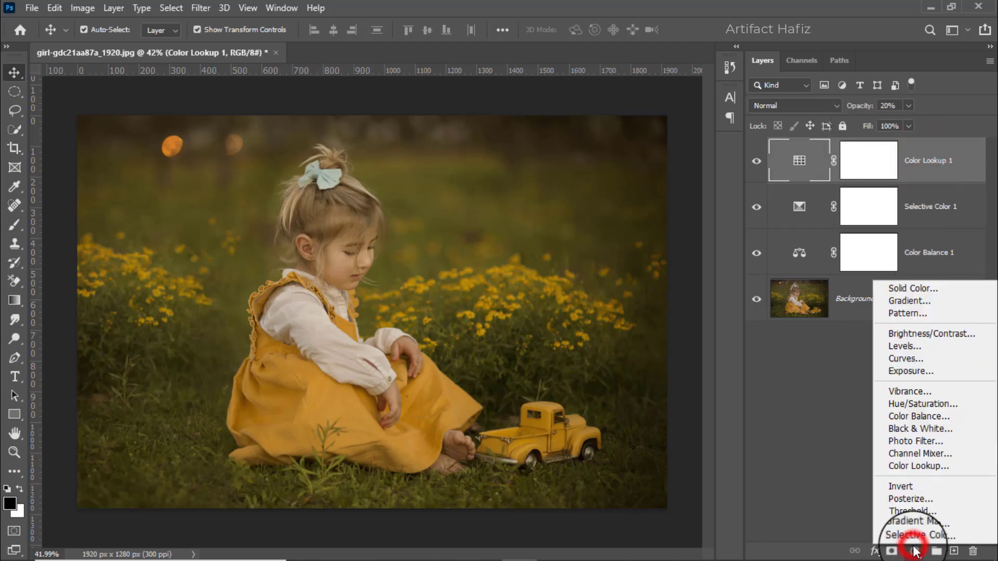
pyautogui.click(899, 359)
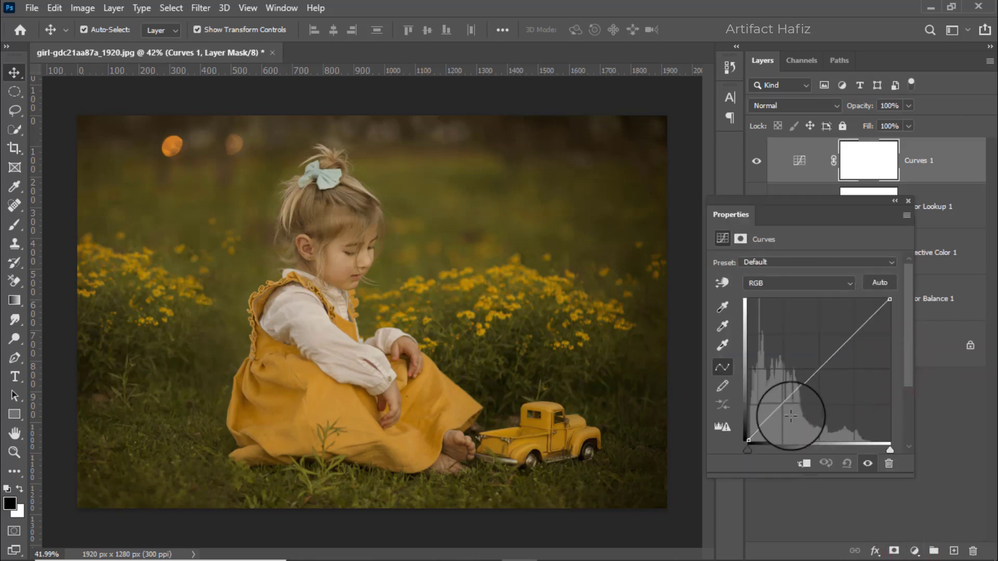
pyautogui.moveTo(782, 404); pyautogui.dragTo(786, 407)
pyautogui.moveTo(857, 337); pyautogui.dragTo(845, 323)
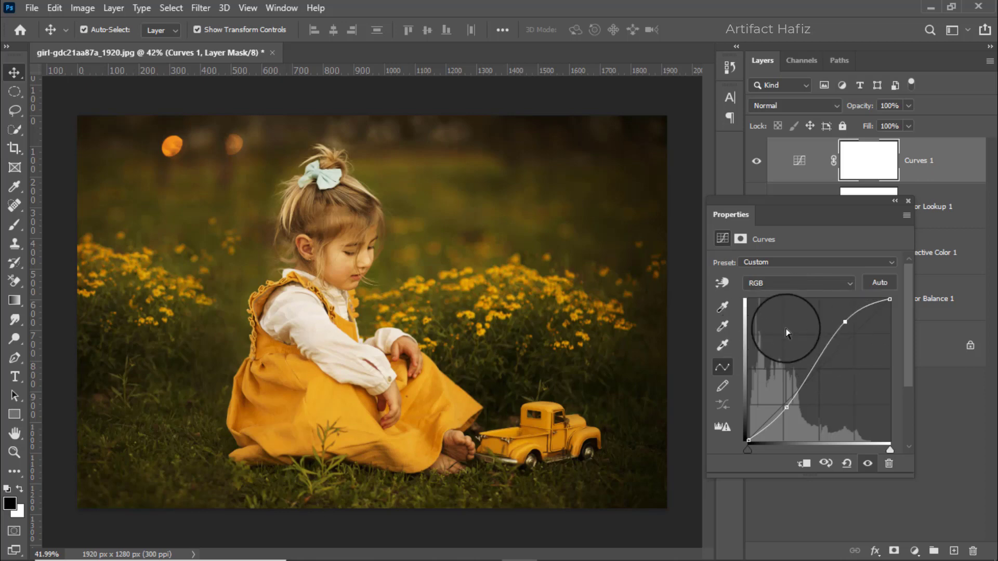
# - Raise the Blue curve's black point slightly and anchor the curve near the original diagonal in the shadows and highlights
pyautogui.click(788, 284)
pyautogui.click(756, 329)
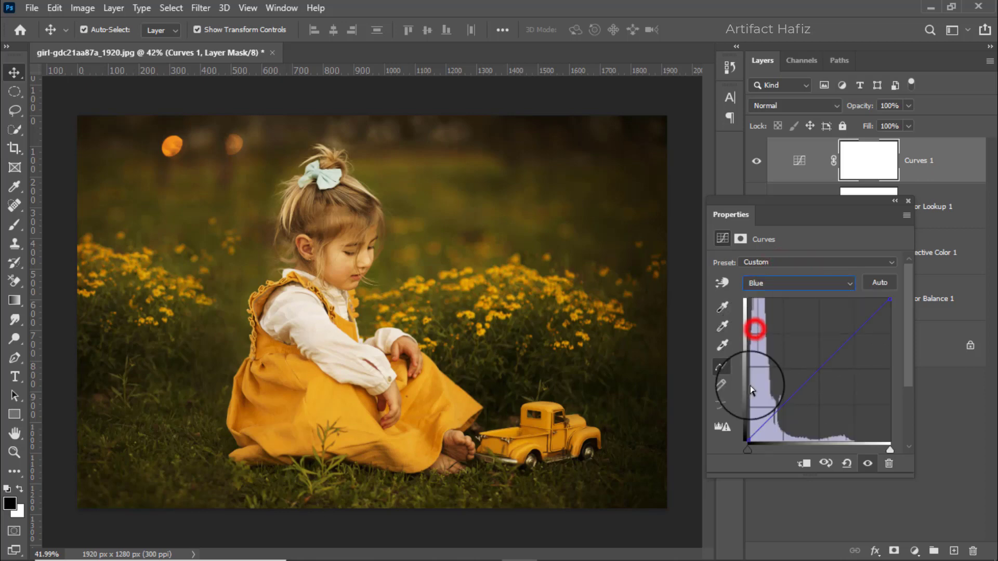
pyautogui.moveTo(747, 441); pyautogui.dragTo(747, 432)
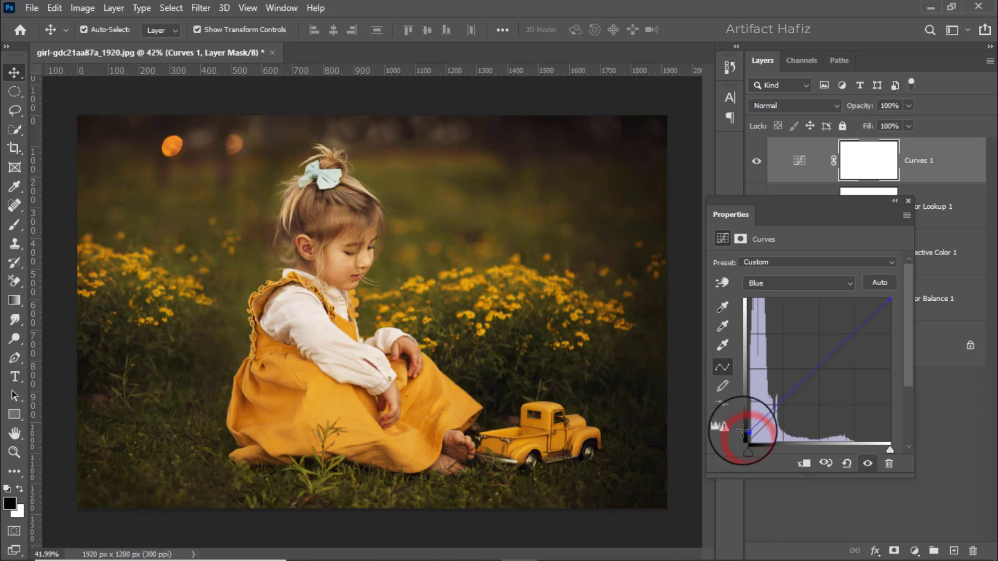
pyautogui.moveTo(784, 398); pyautogui.dragTo(786, 407)
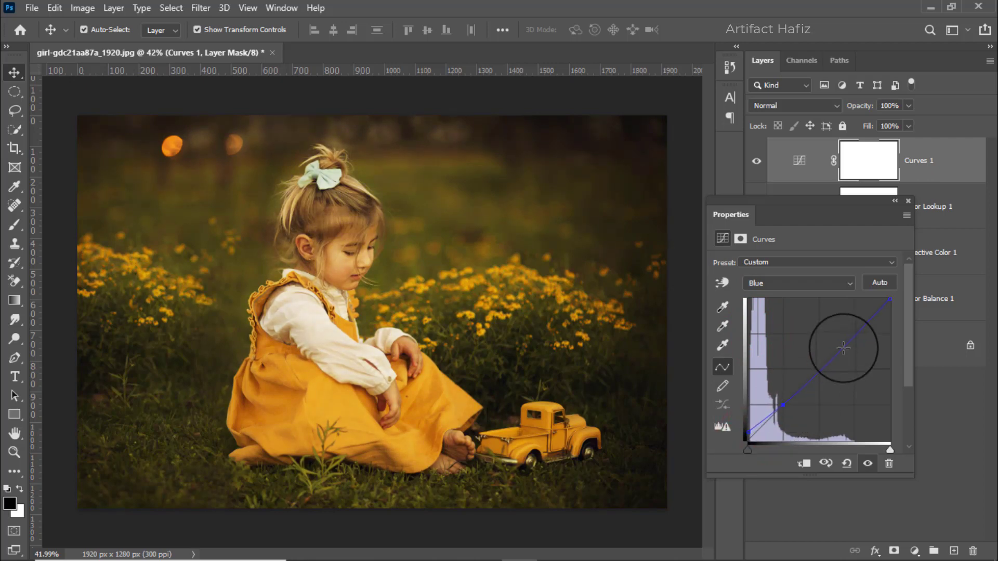
pyautogui.moveTo(842, 341); pyautogui.dragTo(856, 329)
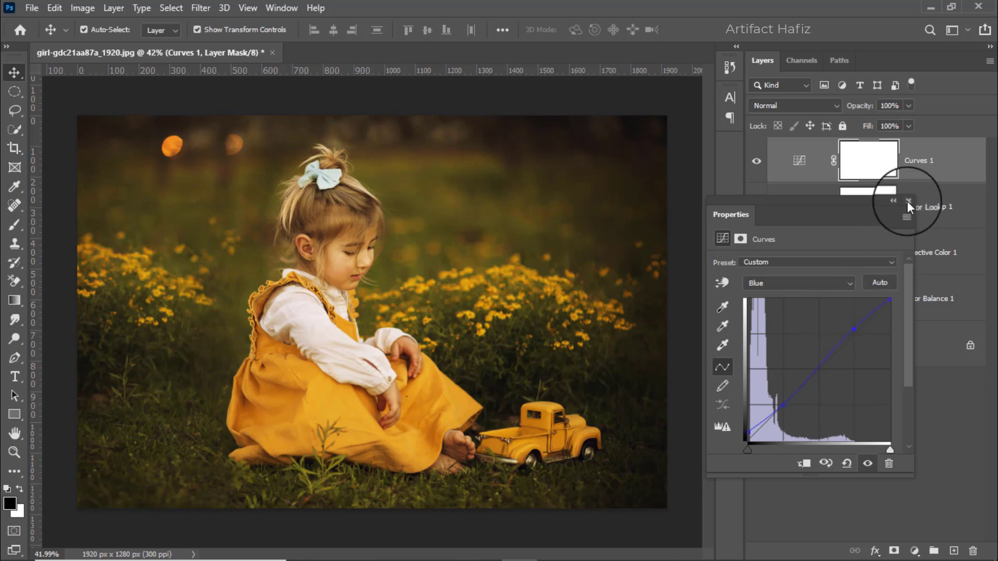
pyautogui.click(908, 200)
# - Stamp all visible layers into a new merged layer above the Curves layer
pyautogui.click(936, 162)
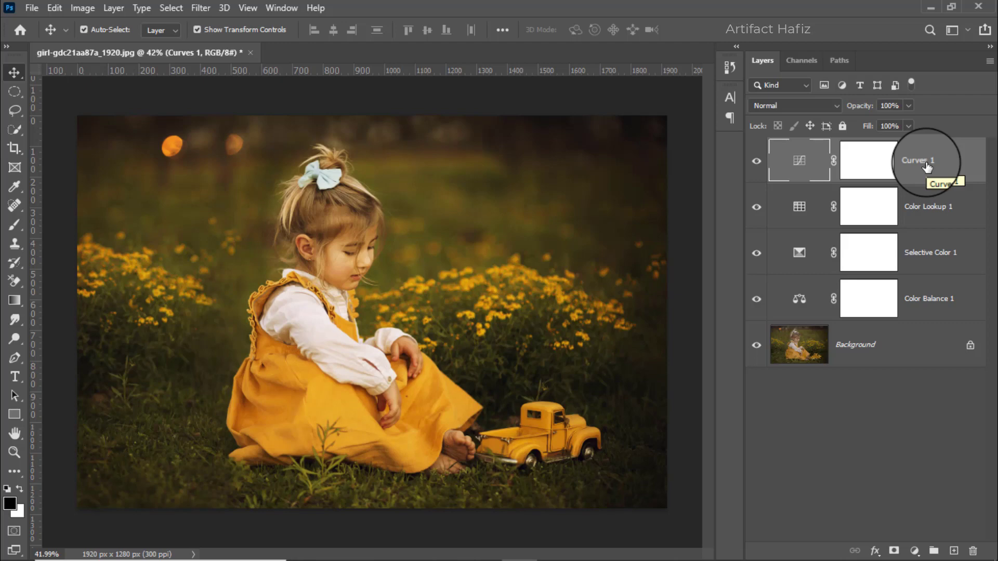
pyautogui.hotkey('ctrl', 'alt', 'shift', 'e')
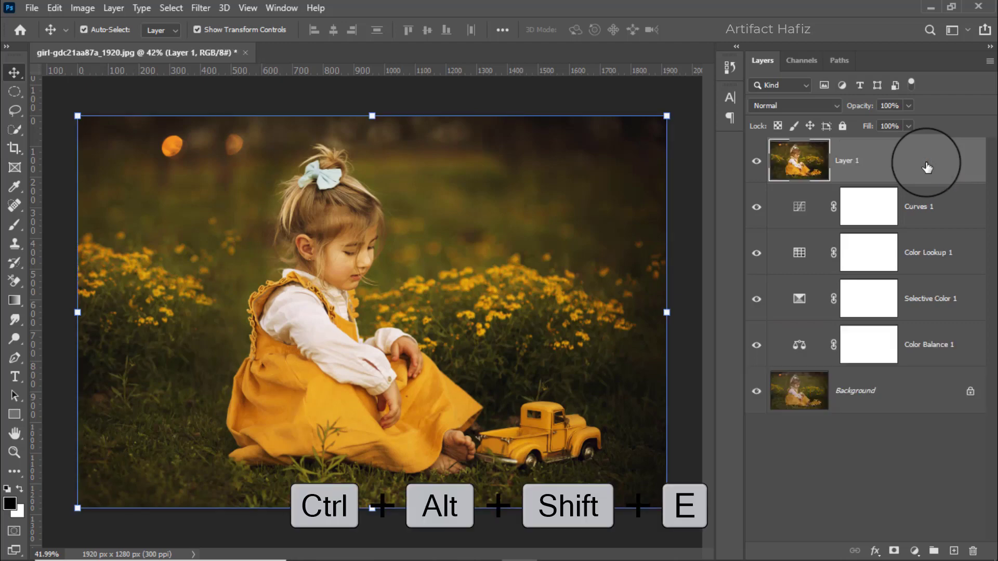
# - Convert the merged Layer 1 for smart filters and open the Camera Raw Filter on it
pyautogui.click(203, 9)
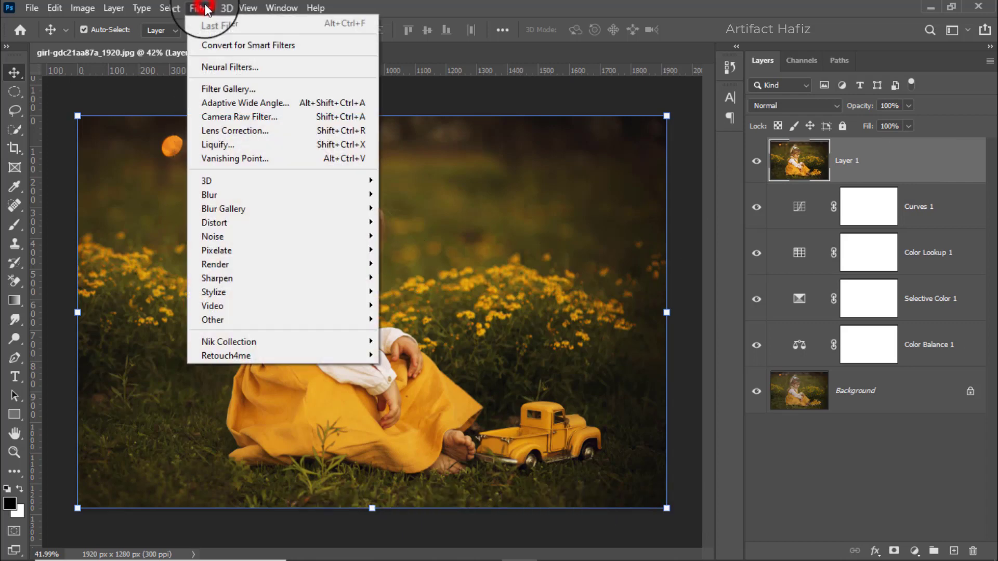
pyautogui.click(239, 46)
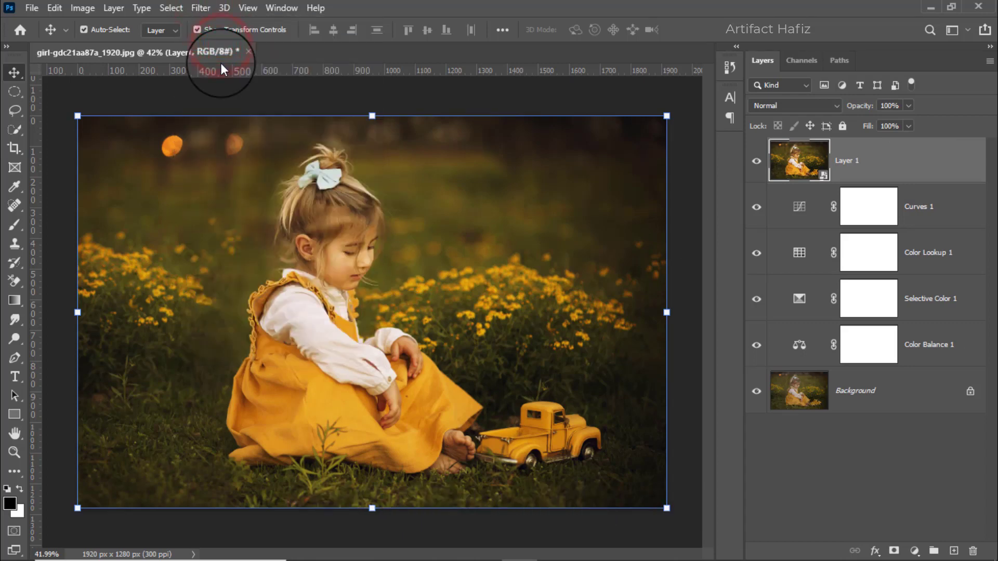
pyautogui.click(202, 8)
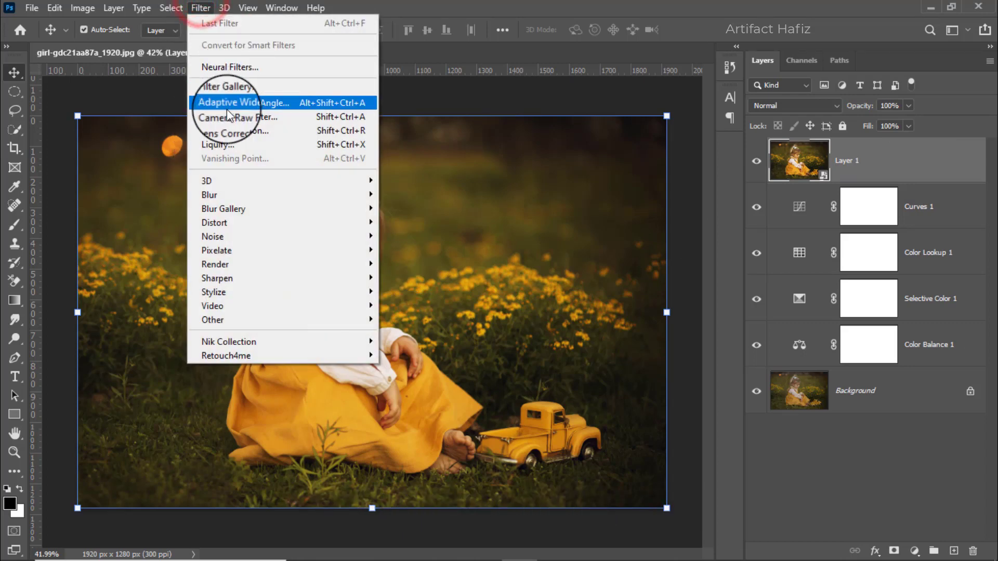
pyautogui.click(248, 117)
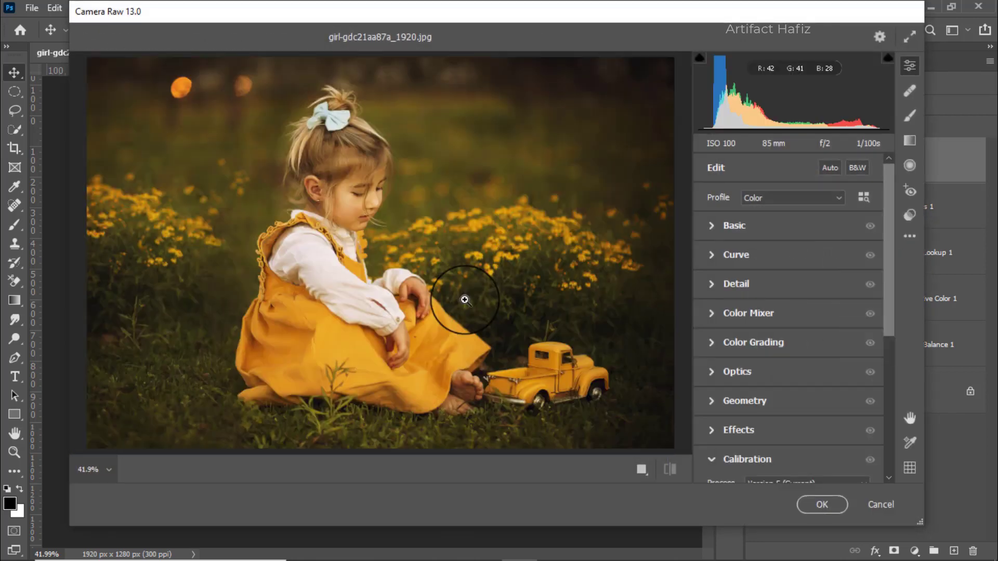
# - In the Basic adjustments, set Exposure to -0.10, Contrast to -3, Highlights to -28, Shadows to +5 and Whites to +50
pyautogui.click(711, 228)
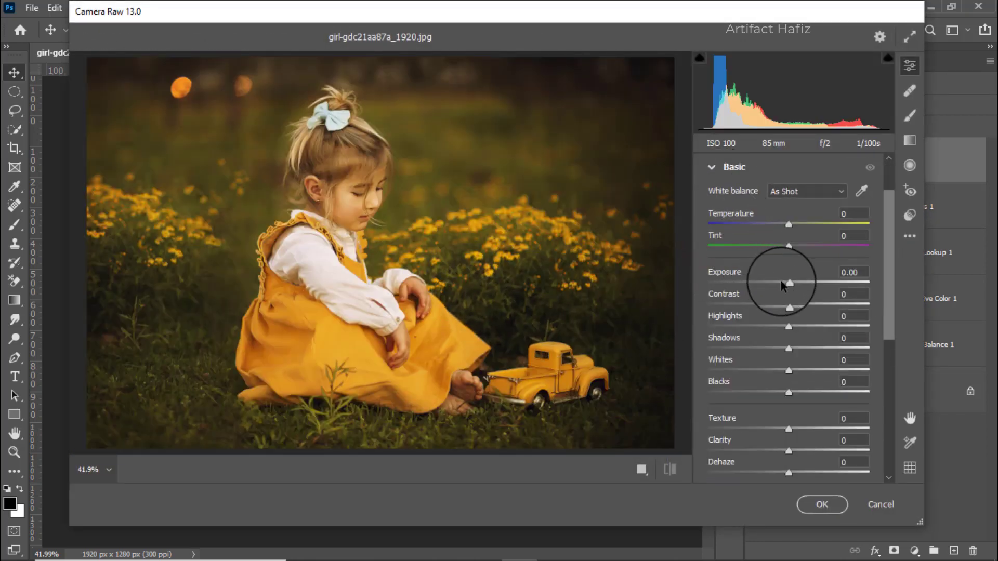
pyautogui.moveTo(789, 286); pyautogui.dragTo(788, 288)
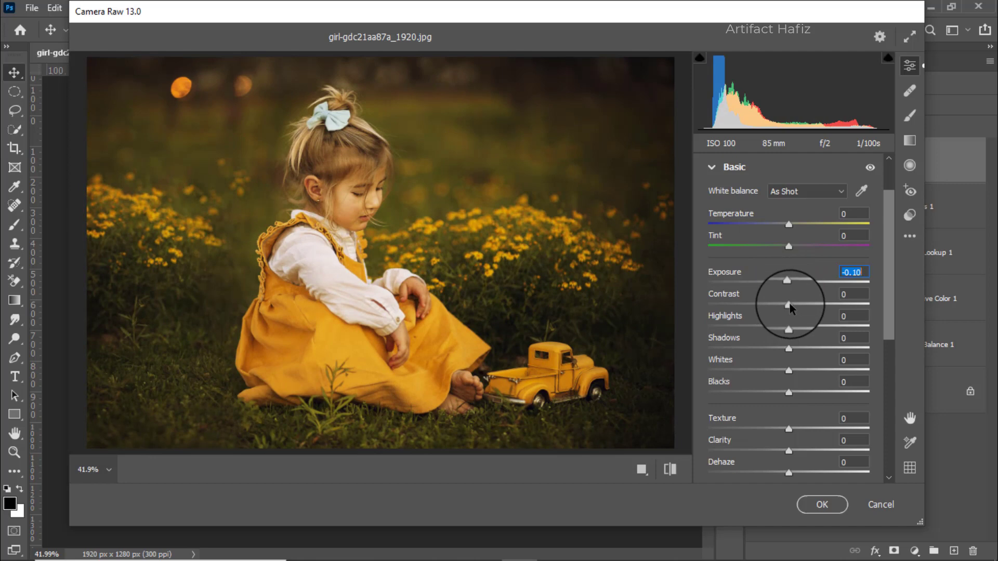
pyautogui.moveTo(790, 308); pyautogui.dragTo(788, 309)
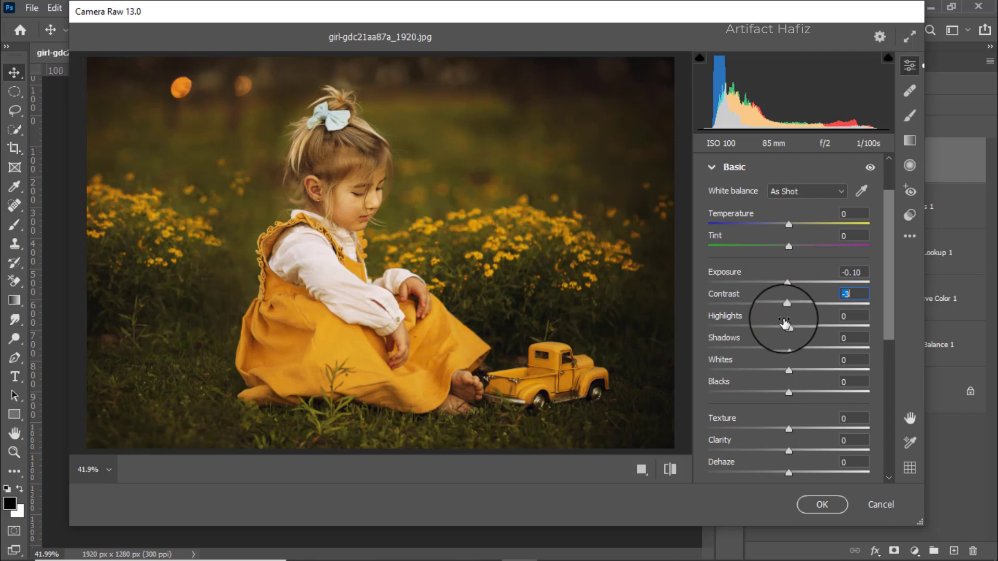
pyautogui.moveTo(788, 327); pyautogui.dragTo(793, 351)
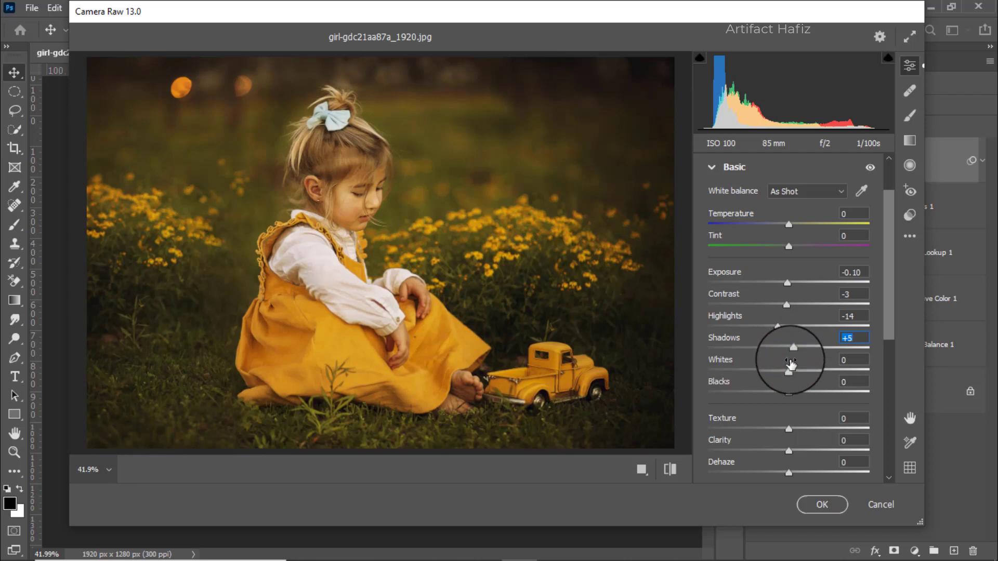
pyautogui.moveTo(789, 371); pyautogui.dragTo(829, 369)
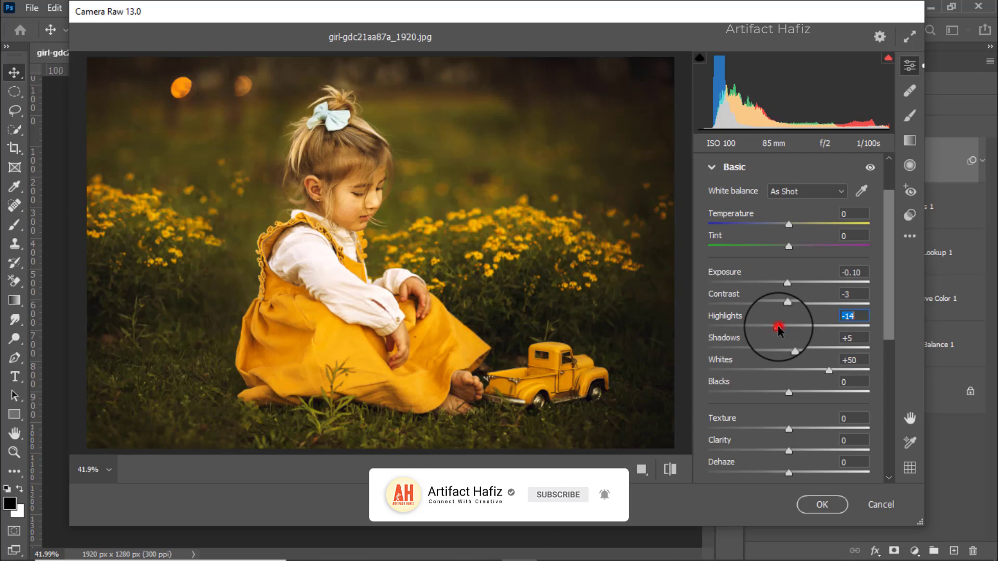
pyautogui.moveTo(777, 327); pyautogui.dragTo(765, 330)
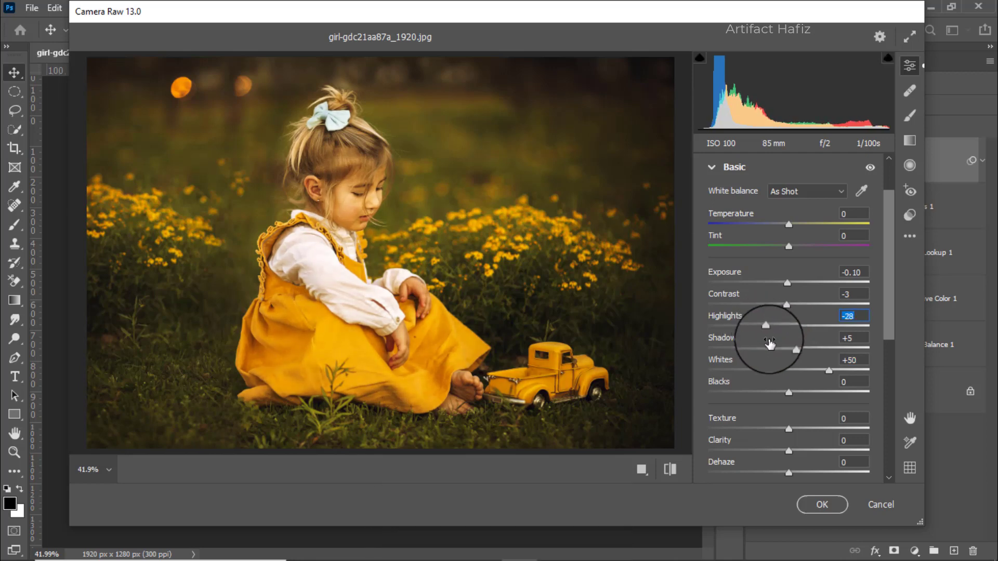
# - Set Blacks to +13, Texture to +3 and Clarity to +5 in the Basic adjustments
pyautogui.scroll(-4, 770, 342)
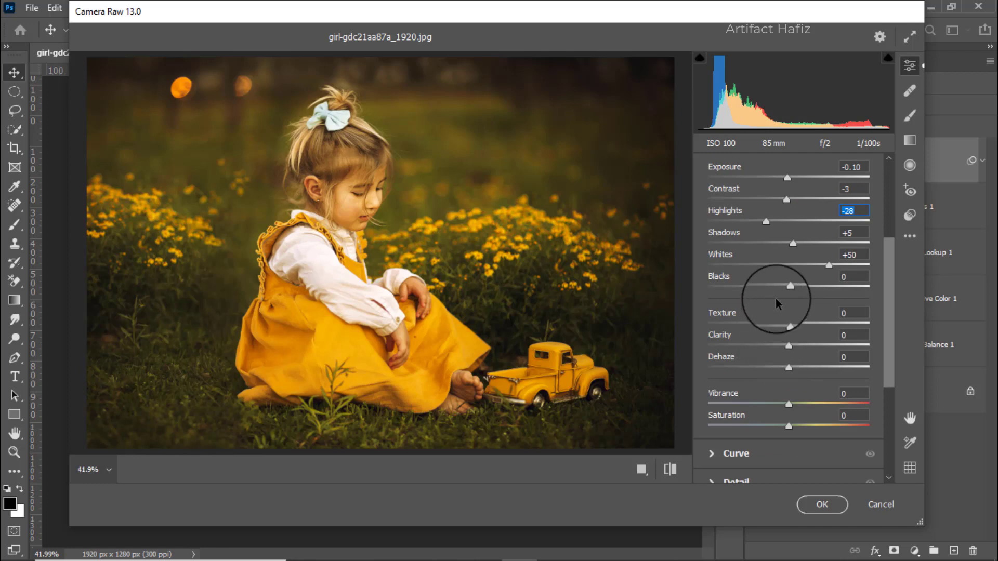
pyautogui.moveTo(788, 289)
pyautogui.mouseDown()
pyautogui.moveTo(821, 287)
pyautogui.moveTo(805, 290)
pyautogui.mouseUp()
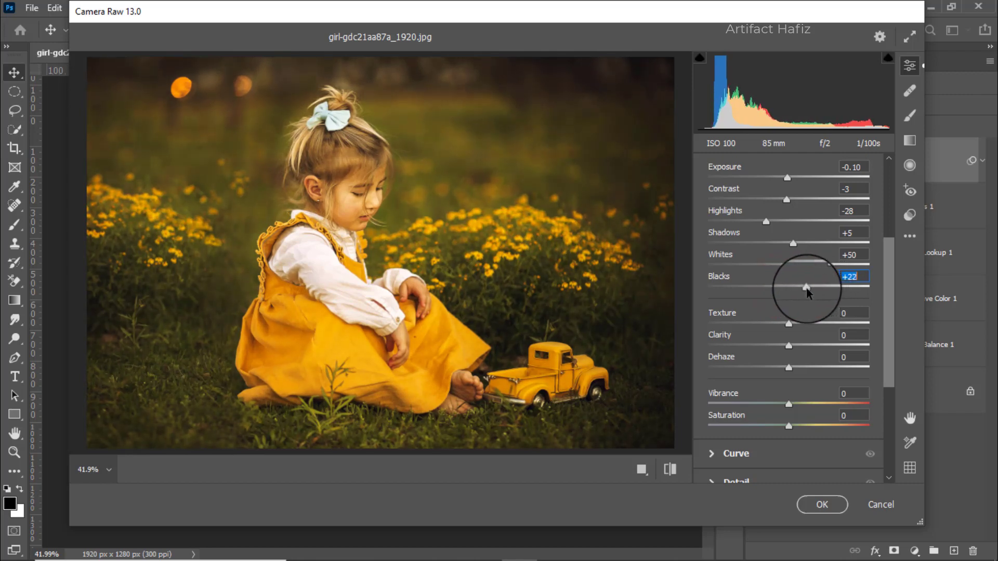
pyautogui.scroll(-1, 759, 303)
pyautogui.scroll(-1, 765, 301)
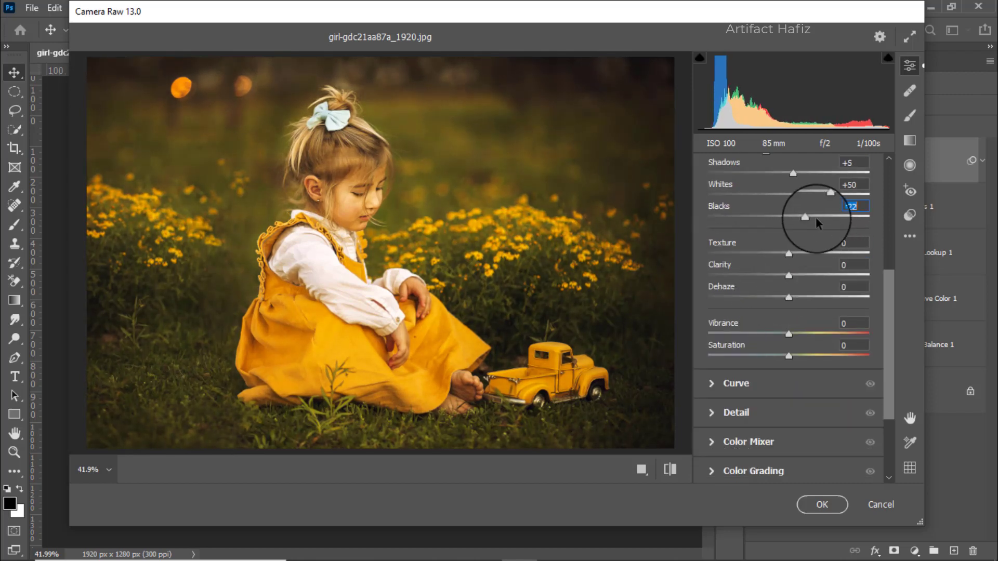
pyautogui.moveTo(806, 217); pyautogui.dragTo(800, 215)
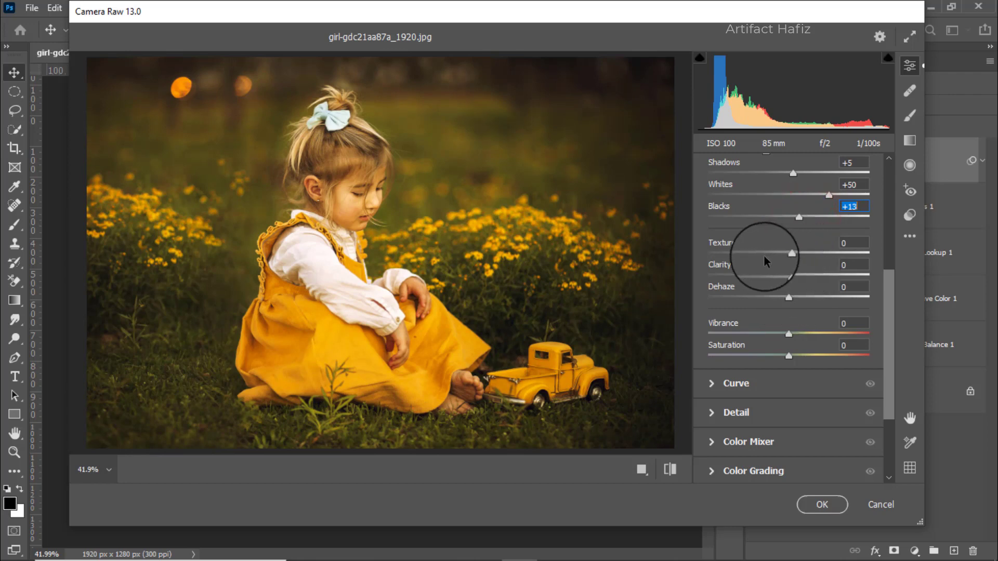
pyautogui.moveTo(788, 254); pyautogui.dragTo(790, 256)
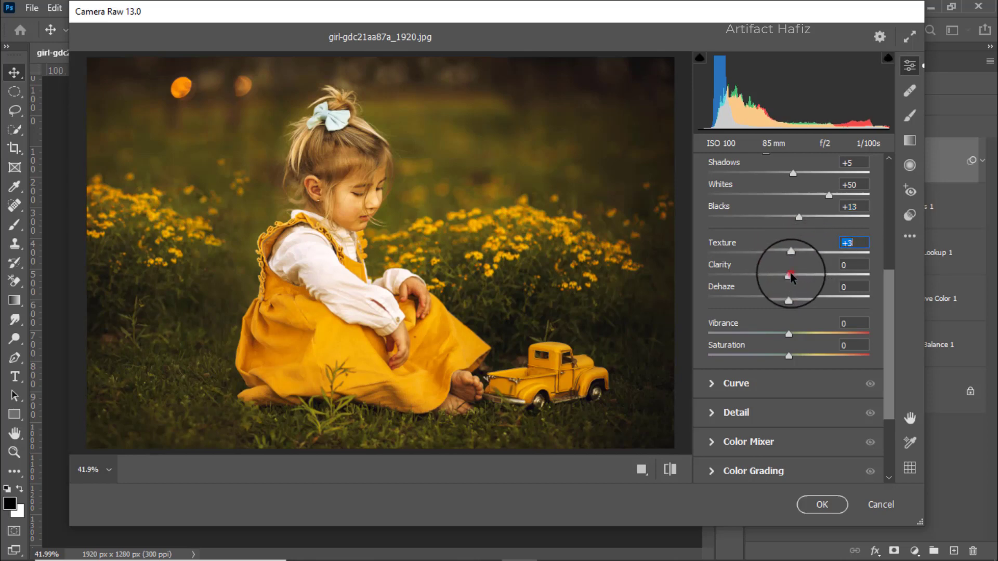
pyautogui.moveTo(791, 277); pyautogui.dragTo(797, 280)
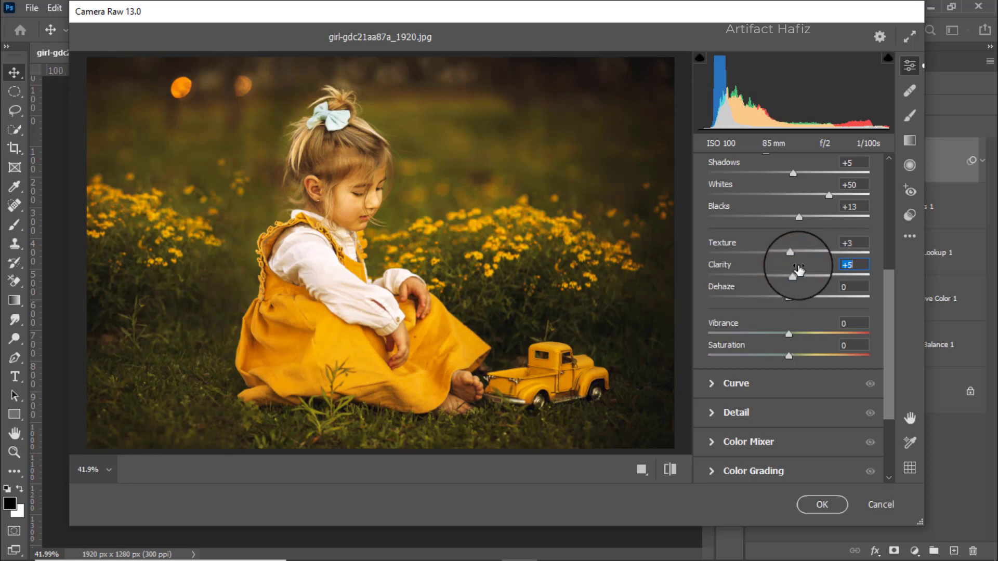
# - Raise the midtones of the green channel's point curve slightly, with a point at input 126 and output 134
pyautogui.scroll(-2, 797, 266)
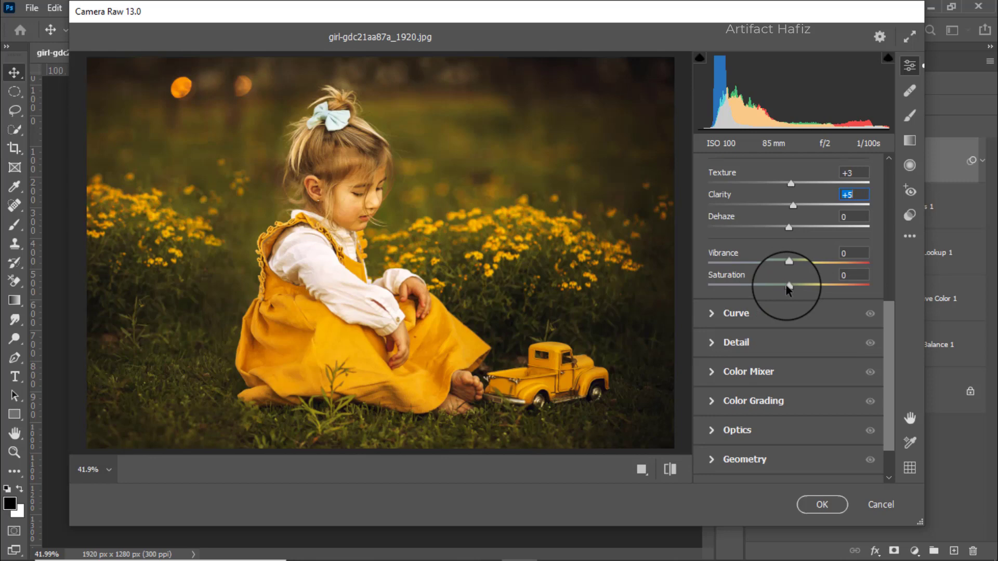
pyautogui.click(744, 313)
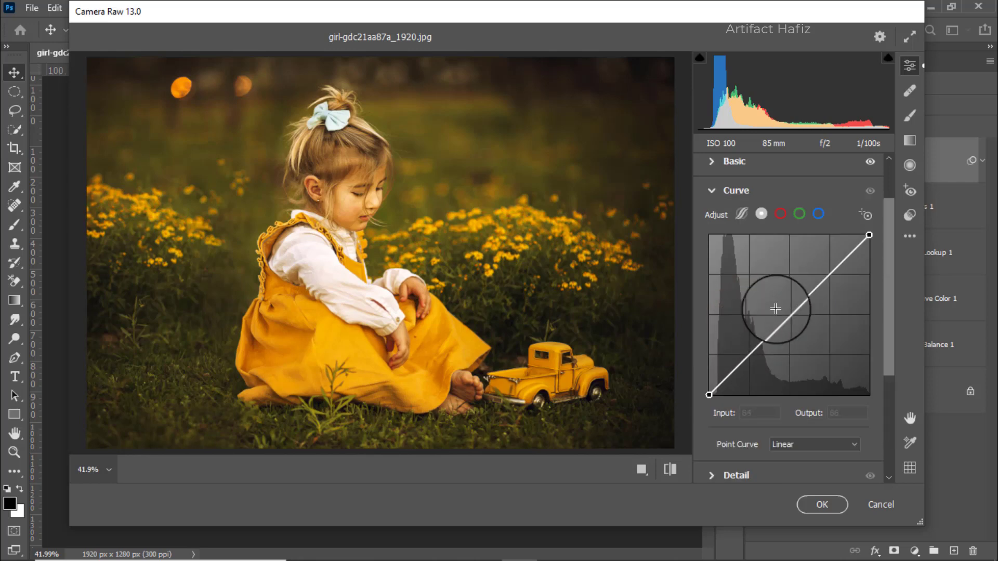
pyautogui.click(799, 215)
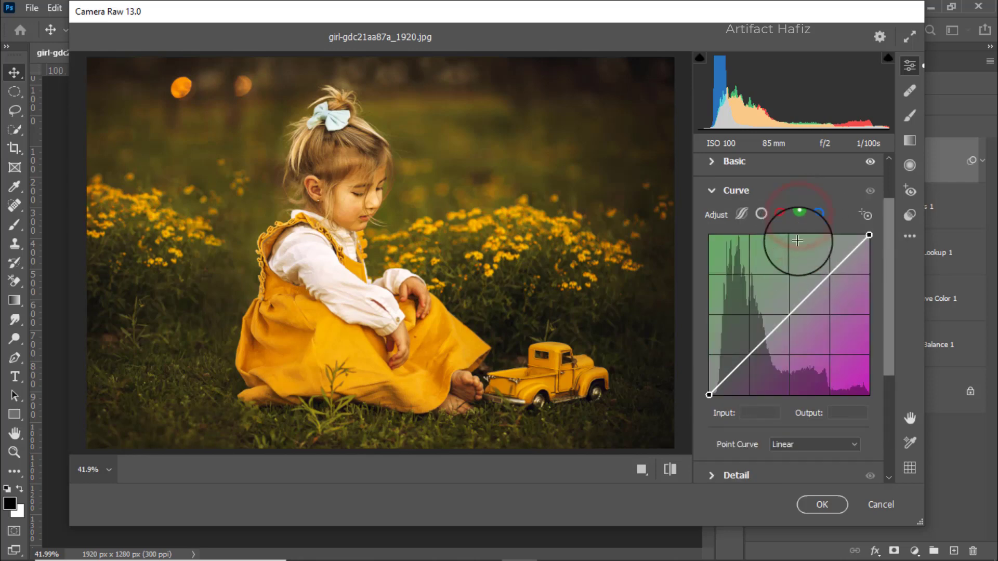
pyautogui.moveTo(786, 317)
pyautogui.mouseDown()
pyautogui.moveTo(785, 301)
pyautogui.moveTo(787, 310)
pyautogui.mouseUp()
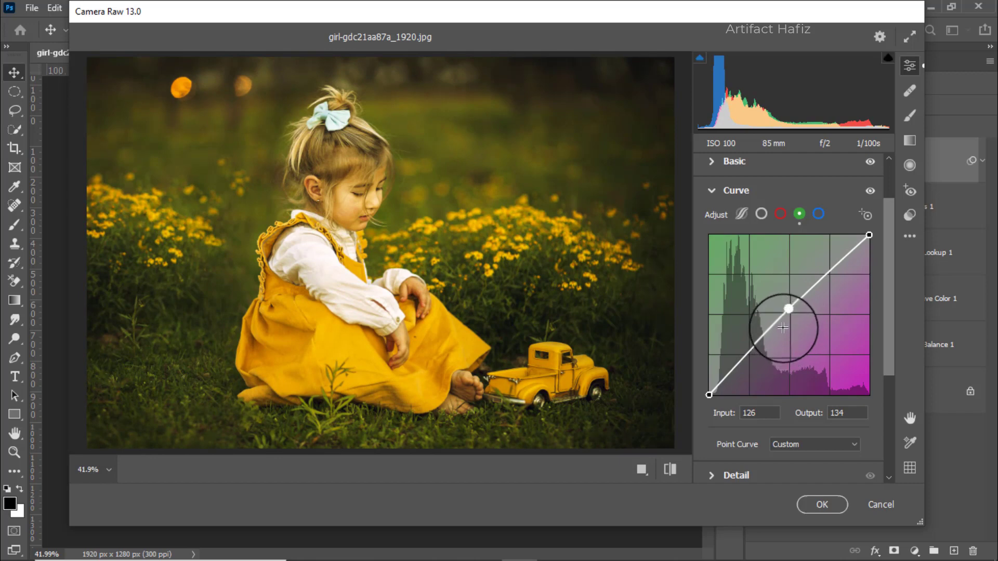
# - In the Detail adjustments, set Sharpening to 13, Noise Reduction to 5 and Color Noise Reduction to 10
pyautogui.scroll(-5, 781, 329)
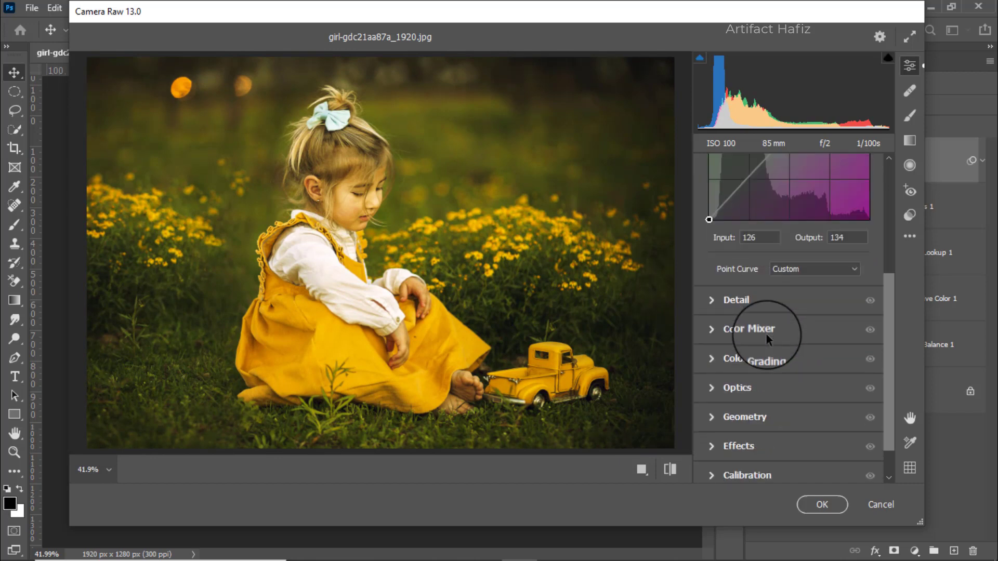
pyautogui.click(738, 301)
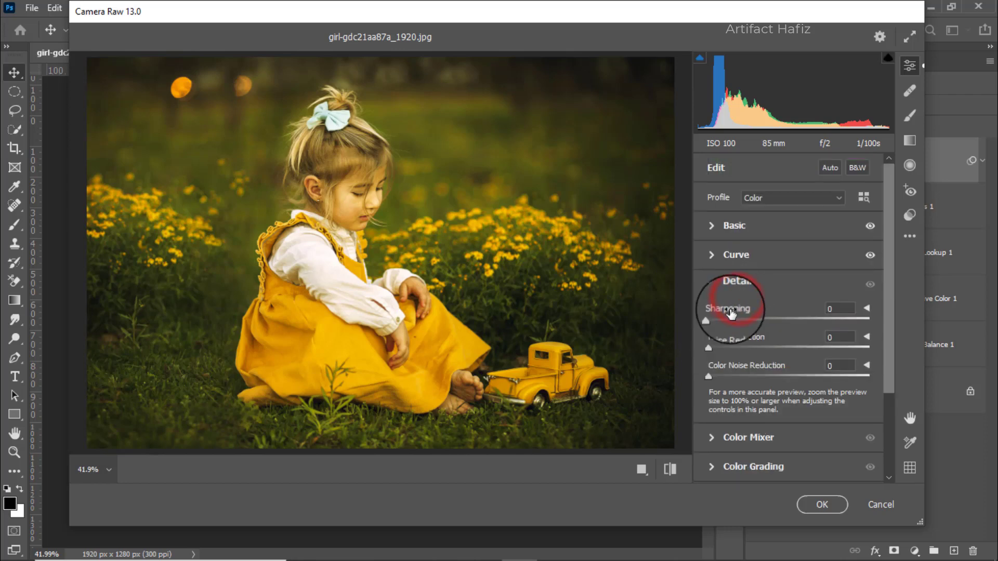
pyautogui.moveTo(710, 318); pyautogui.dragTo(715, 347)
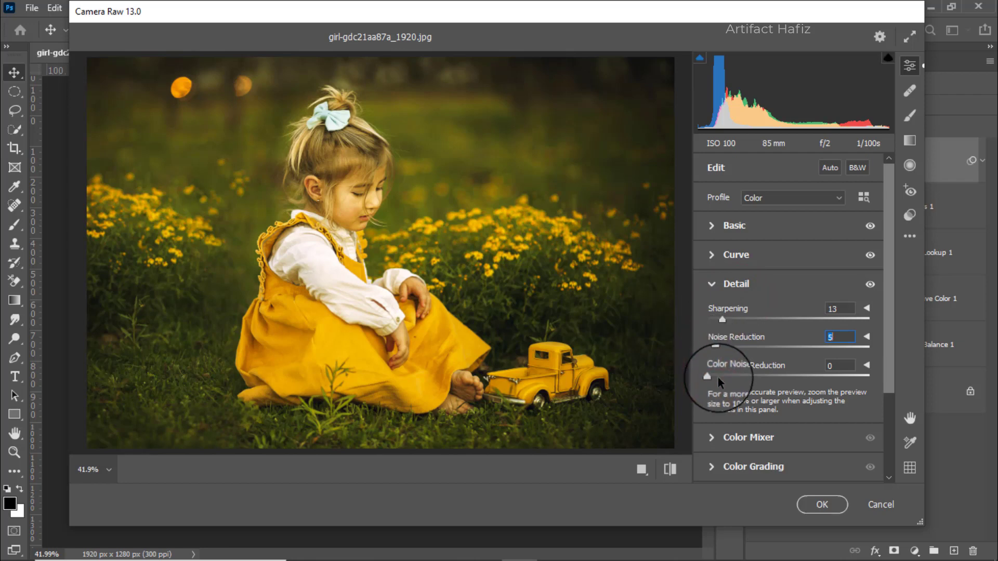
pyautogui.moveTo(708, 376); pyautogui.dragTo(724, 380)
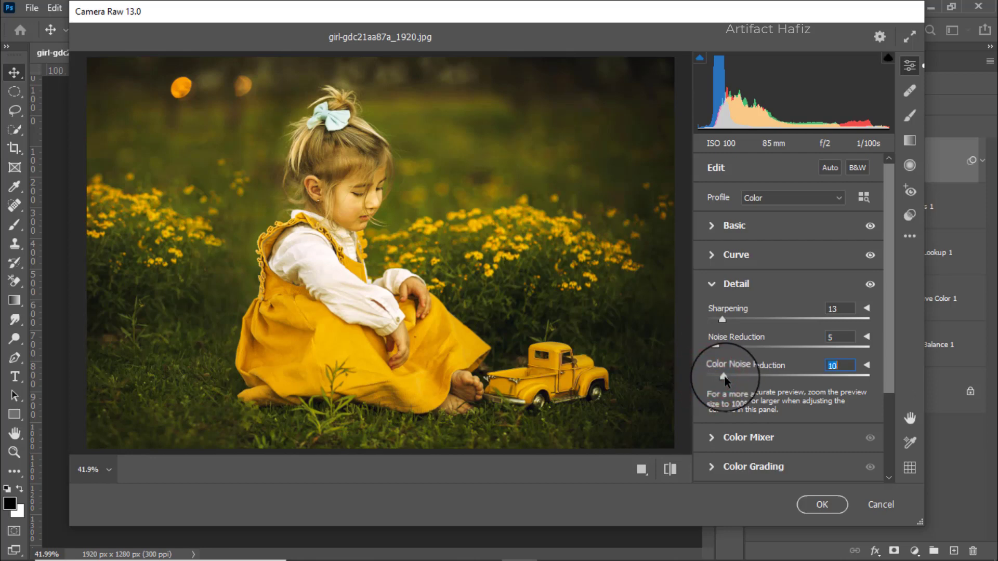
# - In the Color Mixer's HSL saturation, set Greens to -100, Oranges to +2 and Reds to +24
pyautogui.scroll(-3, 791, 350)
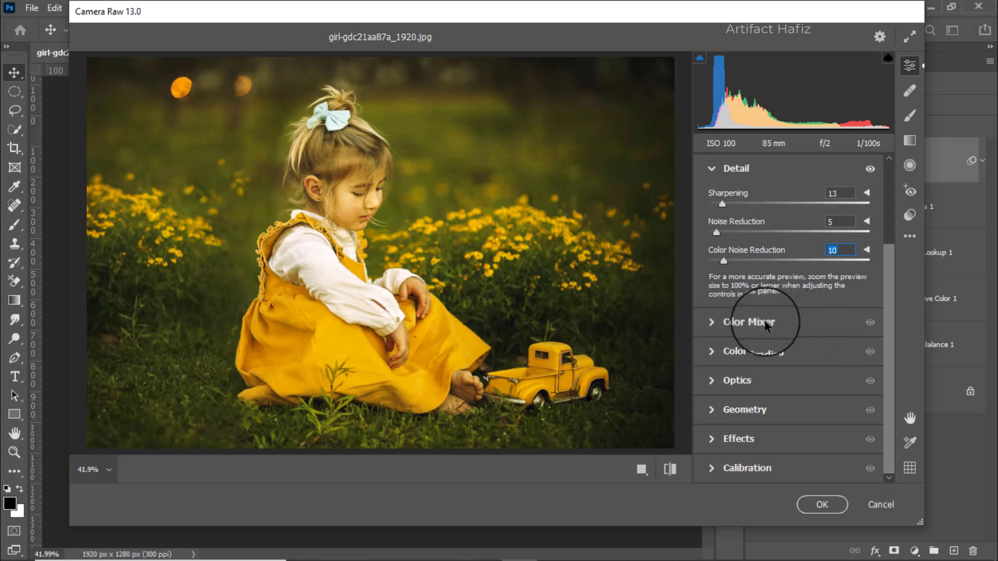
pyautogui.click(763, 324)
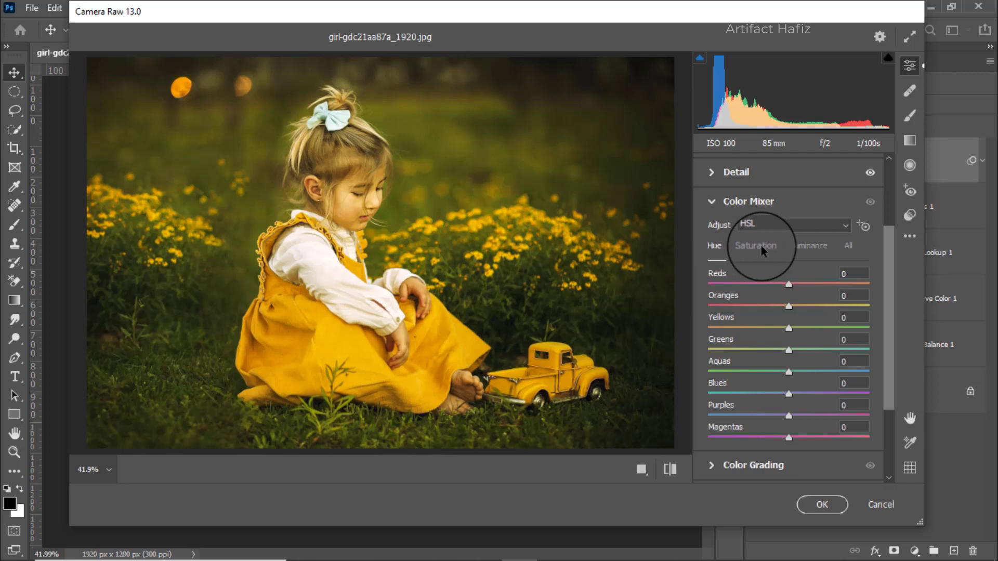
pyautogui.click(760, 246)
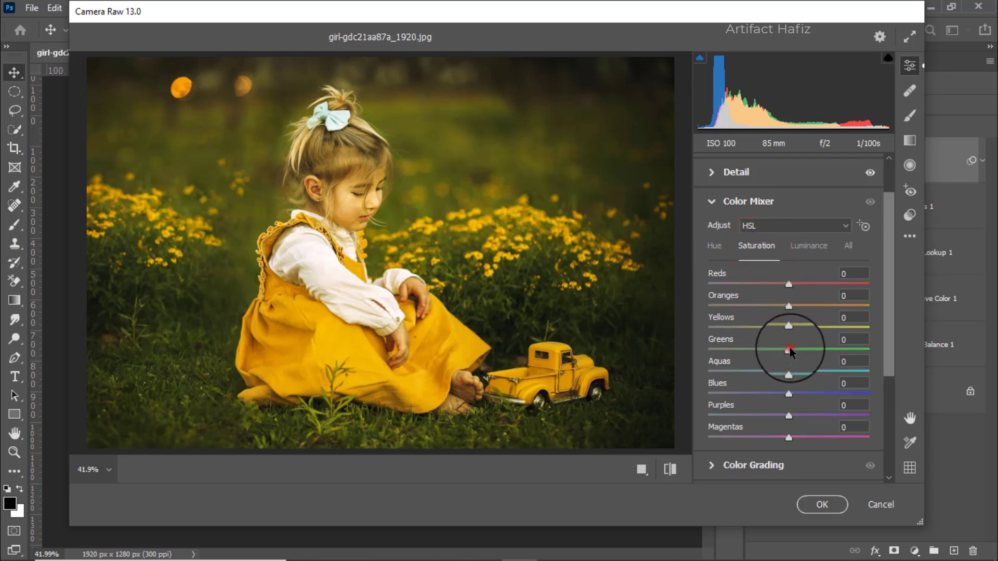
pyautogui.moveTo(789, 351); pyautogui.dragTo(708, 351)
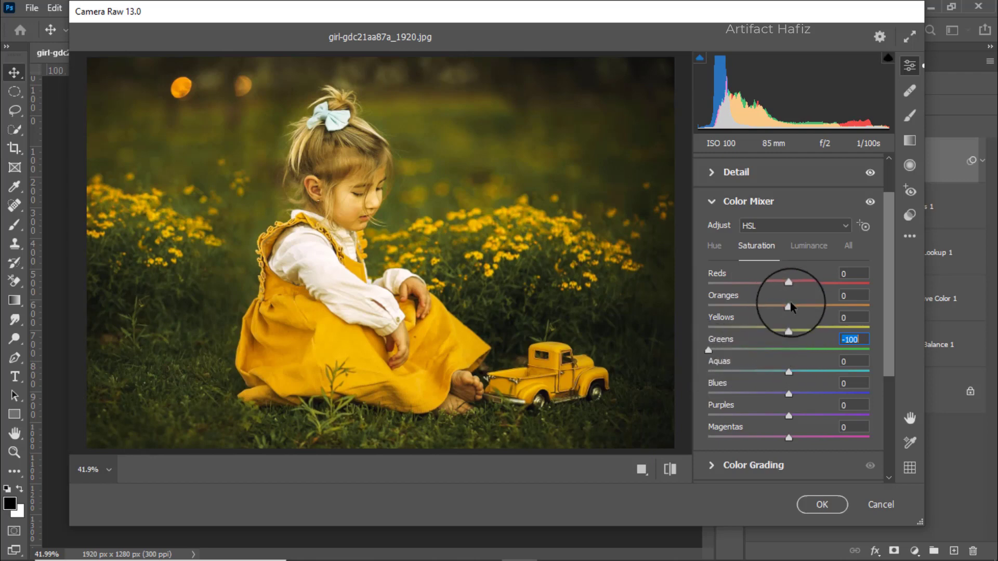
pyautogui.moveTo(789, 308)
pyautogui.mouseDown()
pyautogui.moveTo(811, 306)
pyautogui.moveTo(765, 312)
pyautogui.moveTo(804, 311)
pyautogui.moveTo(789, 315)
pyautogui.mouseUp()
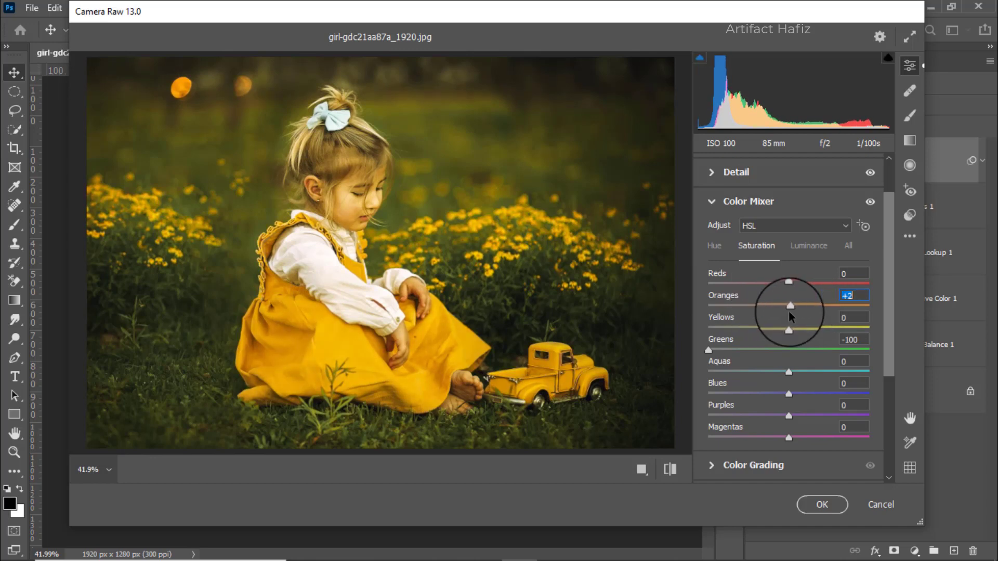
pyautogui.moveTo(788, 281)
pyautogui.mouseDown()
pyautogui.moveTo(829, 286)
pyautogui.moveTo(777, 288)
pyautogui.moveTo(807, 284)
pyautogui.mouseUp()
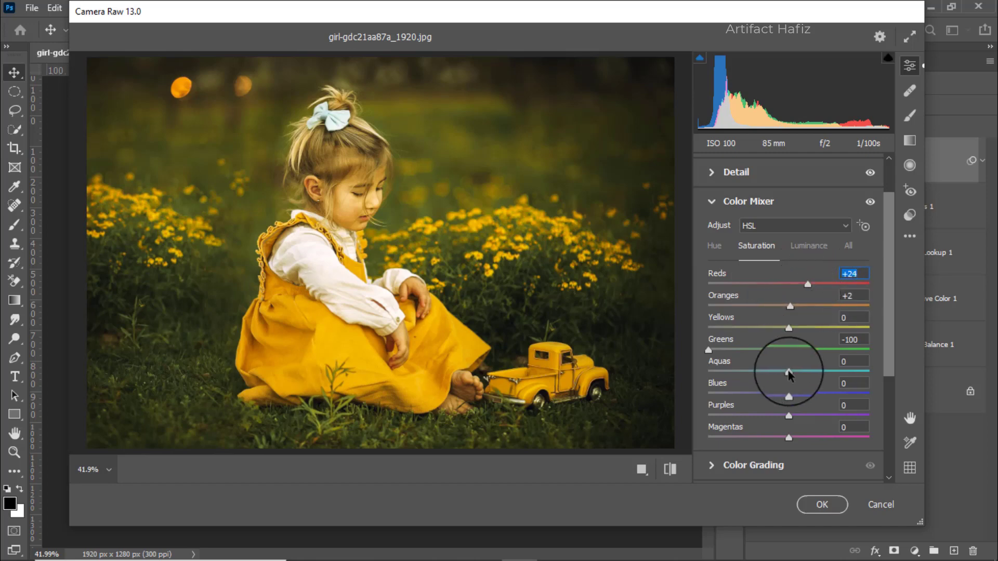
# - Set the Color Mixer saturation of Aquas to +20, Blues to +29 and Yellows to -46
pyautogui.moveTo(789, 371); pyautogui.dragTo(812, 396)
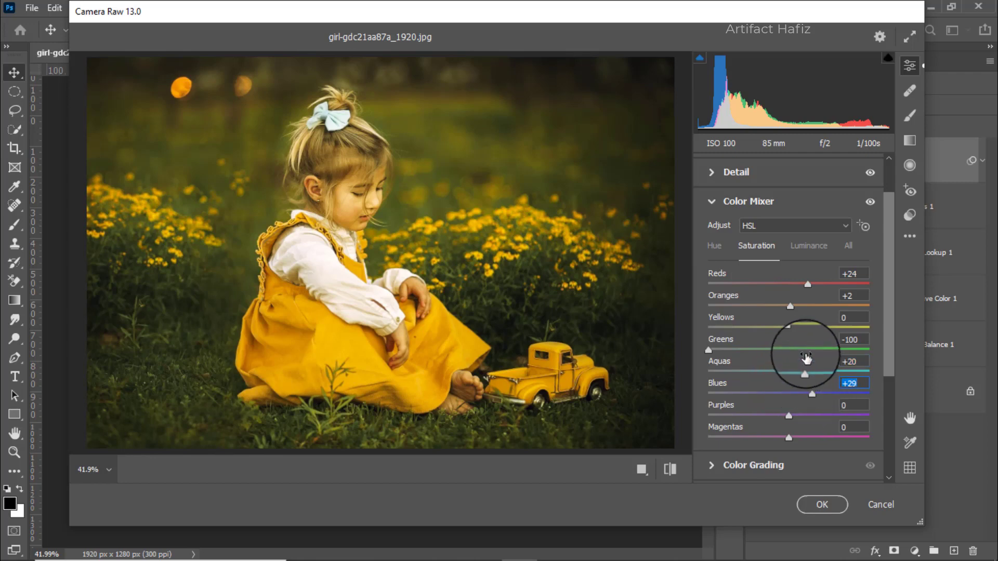
pyautogui.moveTo(787, 329)
pyautogui.mouseDown()
pyautogui.moveTo(765, 329)
pyautogui.moveTo(789, 341)
pyautogui.mouseUp()
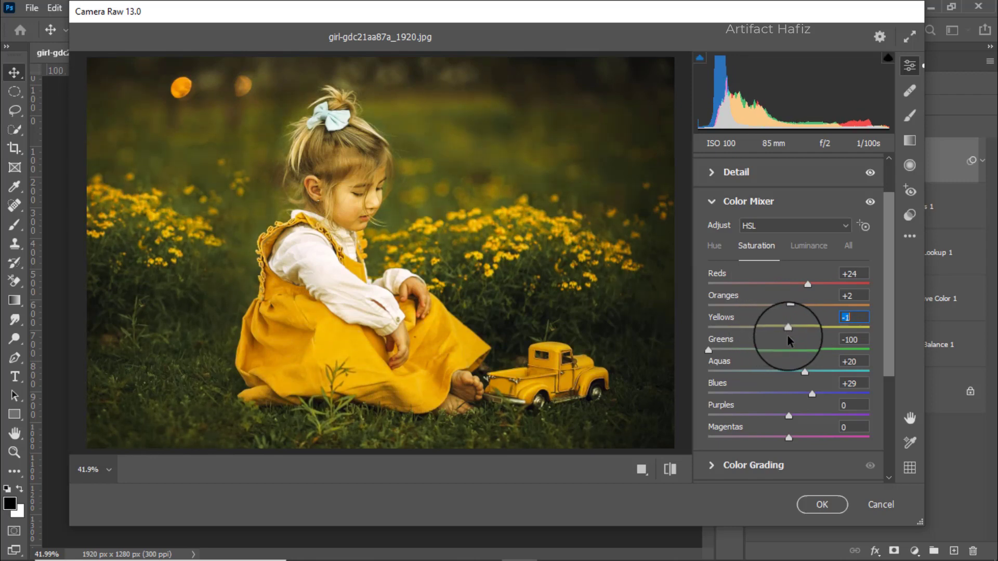
pyautogui.moveTo(789, 341); pyautogui.dragTo(750, 344)
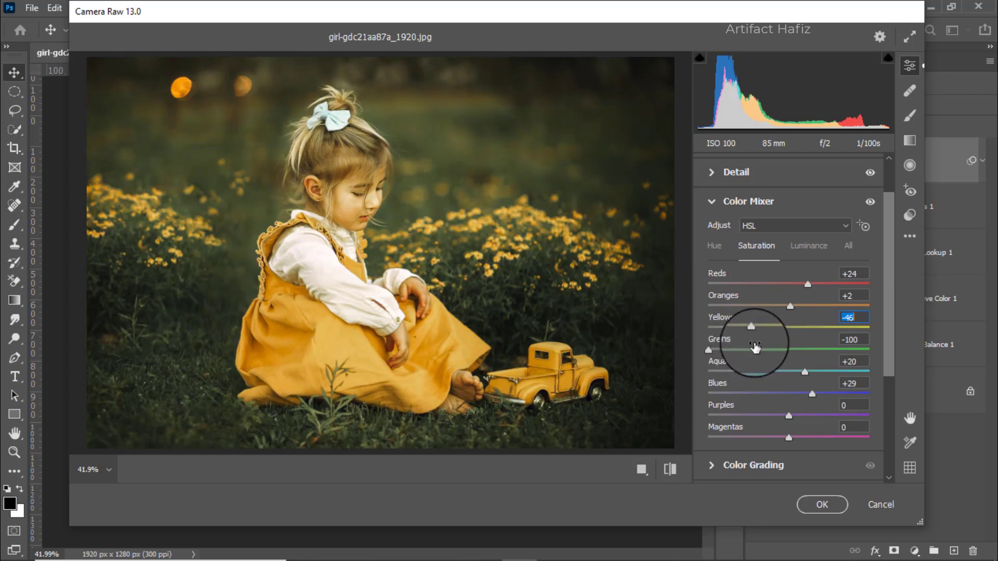
pyautogui.scroll(-2, 785, 302)
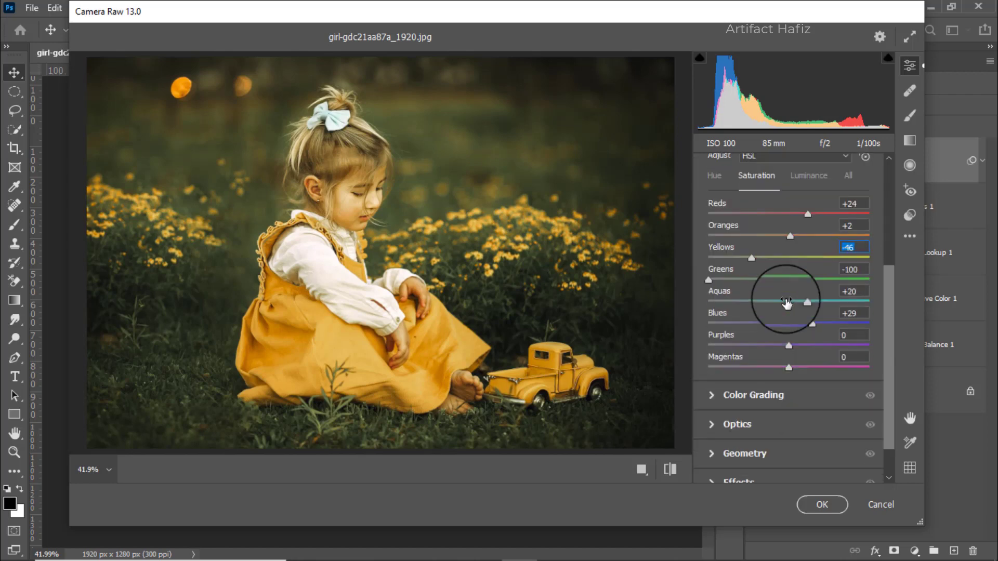
pyautogui.scroll(2, 791, 244)
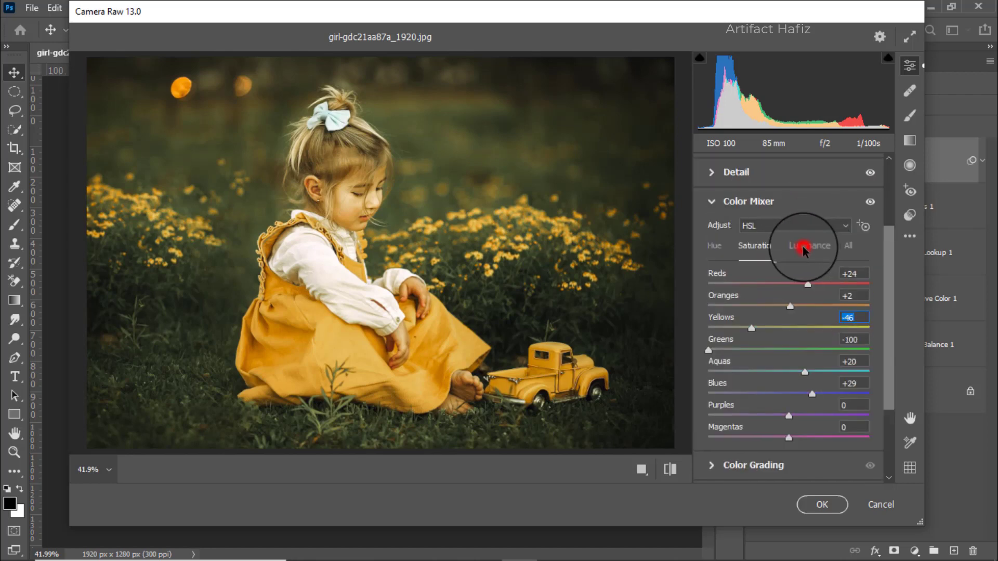
# - Set the Color Mixer luminance of Oranges to +5, Yellows to +25, Greens to +32, Aquas to +21 and Blues to +26
pyautogui.click(803, 248)
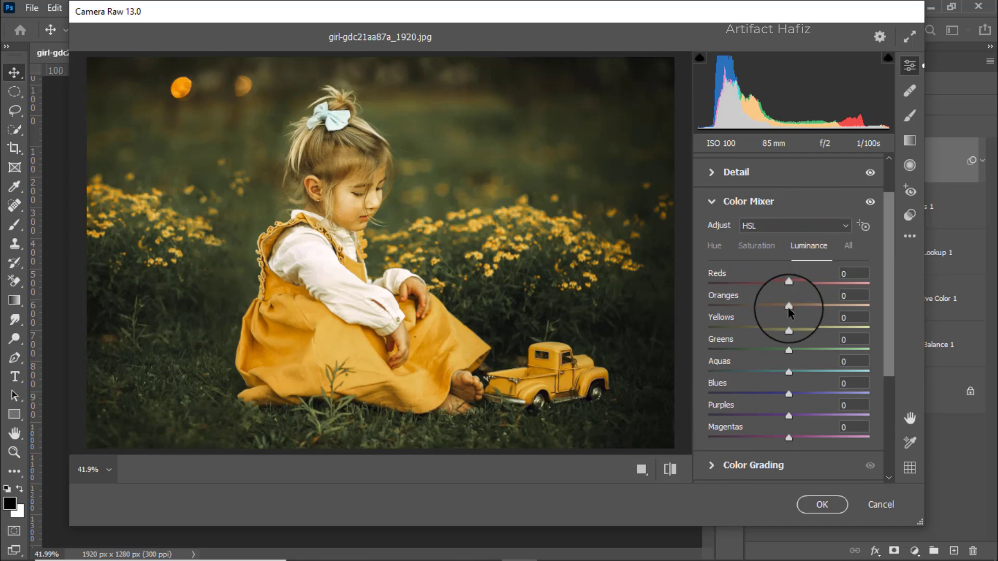
pyautogui.moveTo(788, 306); pyautogui.dragTo(809, 395)
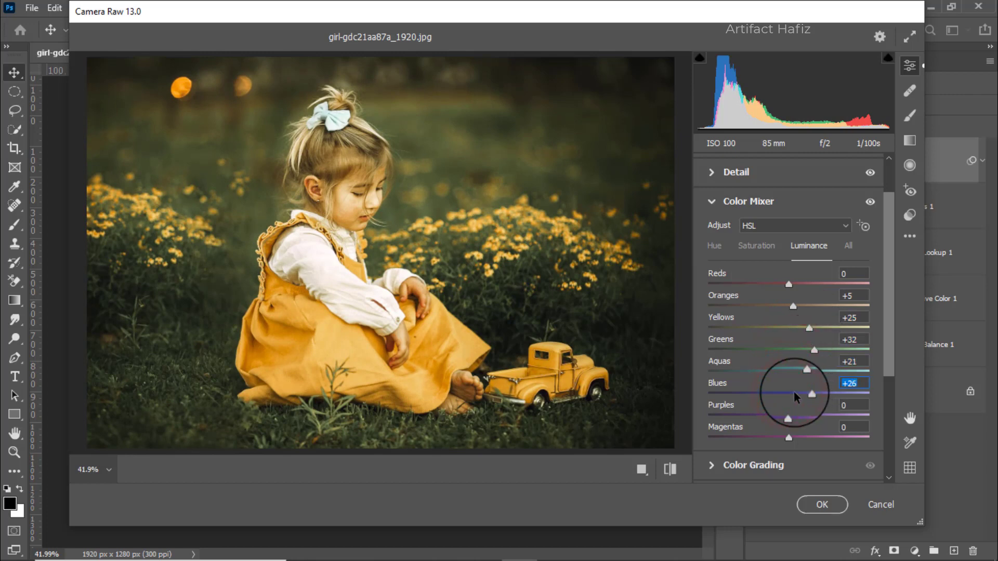
# - Set the Color Mixer hue of Aquas and Blues to -100, Greens to +32, Yellows to -15 and Oranges to -3
pyautogui.click(715, 249)
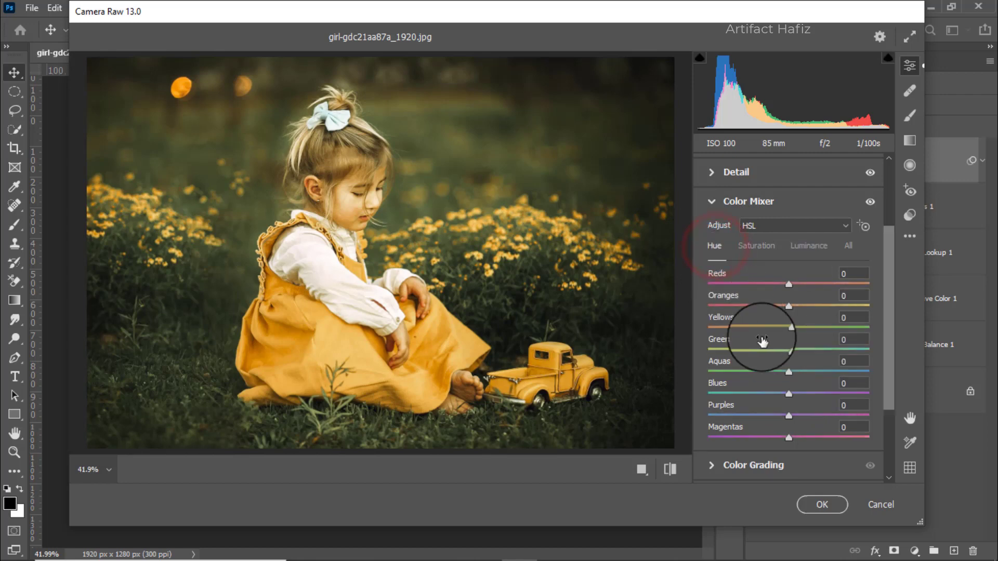
pyautogui.moveTo(790, 373); pyautogui.dragTo(693, 379)
pyautogui.moveTo(789, 393); pyautogui.dragTo(704, 399)
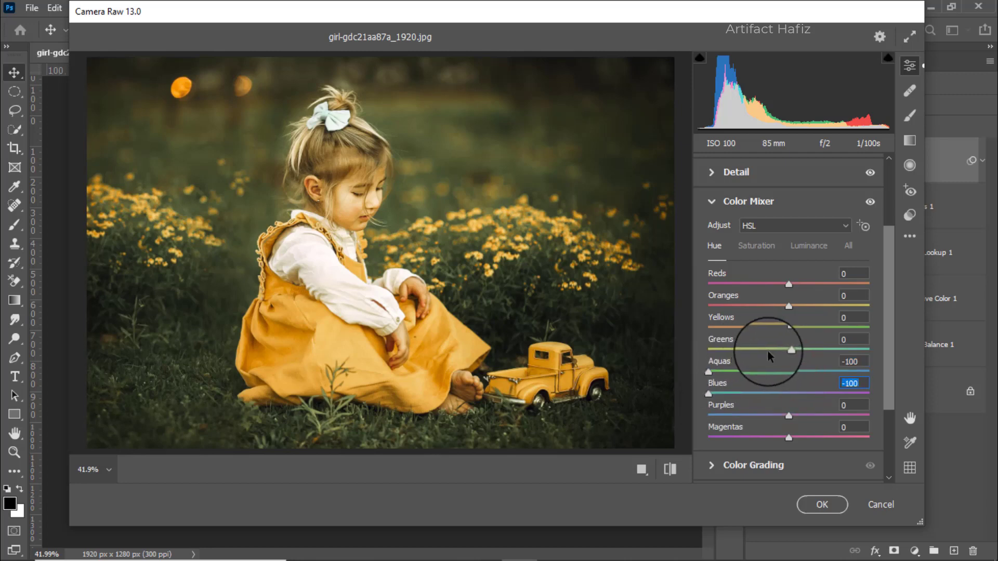
pyautogui.moveTo(789, 349)
pyautogui.mouseDown()
pyautogui.moveTo(843, 345)
pyautogui.moveTo(815, 356)
pyautogui.moveTo(822, 328)
pyautogui.moveTo(753, 334)
pyautogui.moveTo(812, 338)
pyautogui.moveTo(799, 336)
pyautogui.mouseUp()
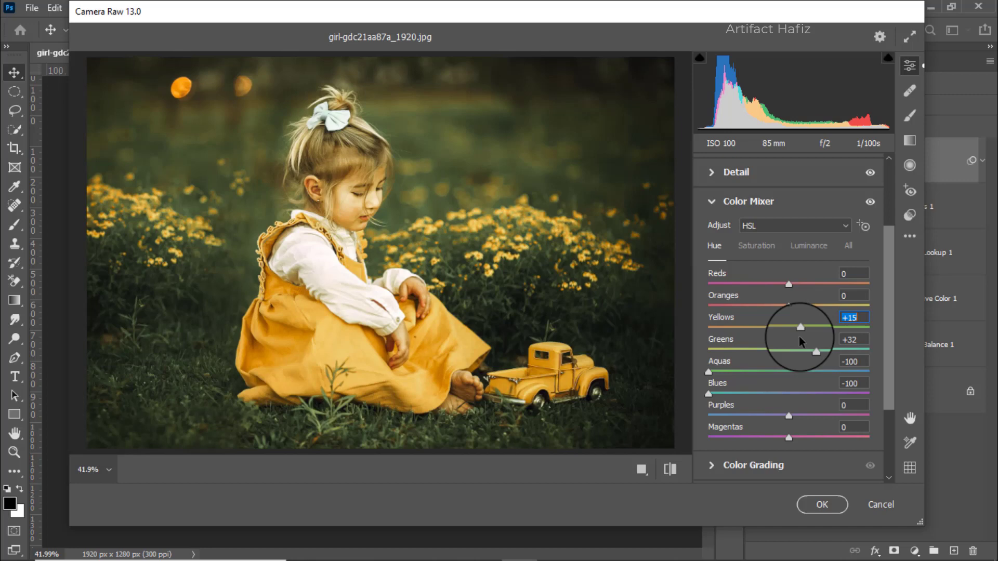
pyautogui.moveTo(799, 336); pyautogui.dragTo(777, 344)
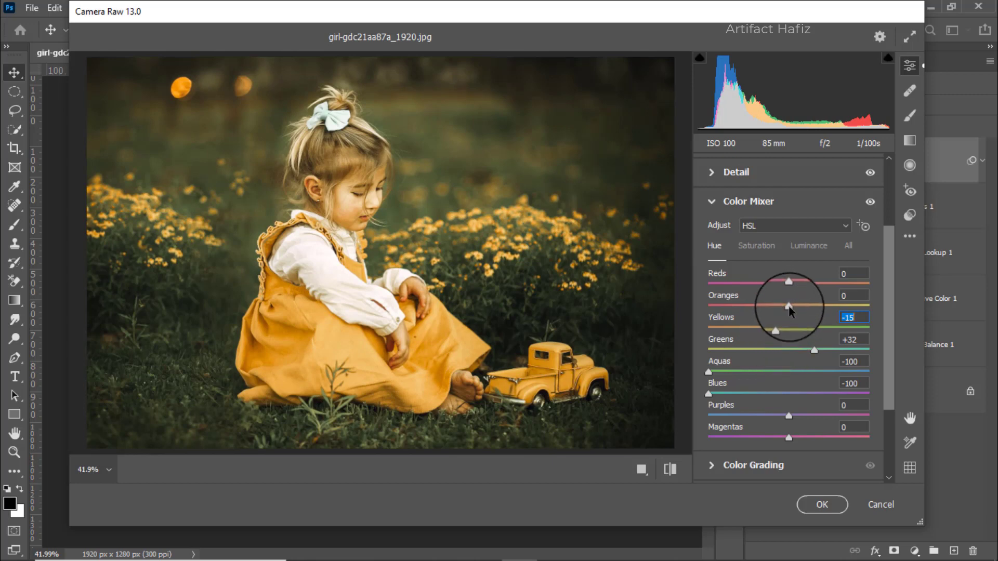
pyautogui.moveTo(788, 307)
pyautogui.mouseDown()
pyautogui.moveTo(772, 311)
pyautogui.moveTo(786, 321)
pyautogui.mouseUp()
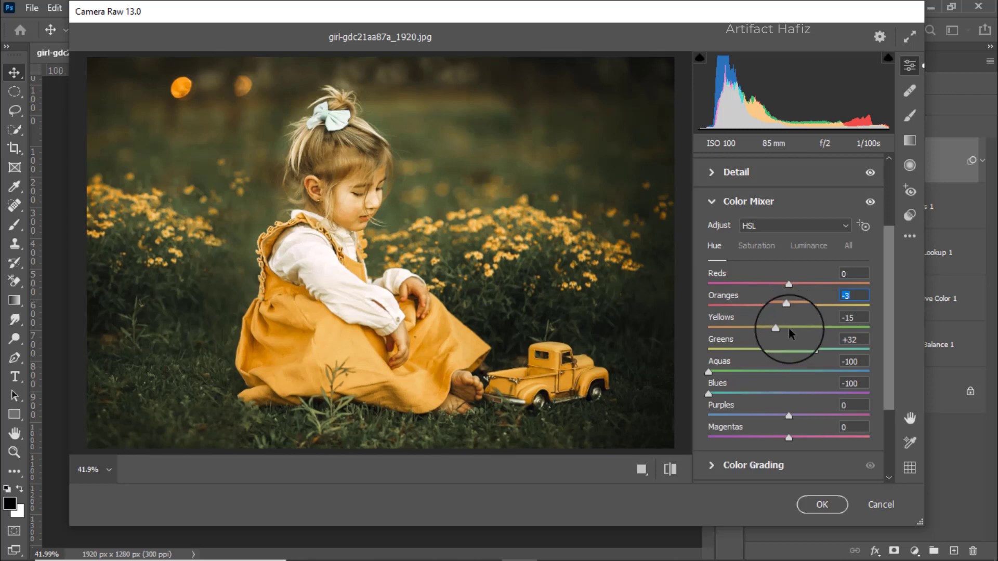
# - In Color Grading, tint the shadows slightly blue and the highlights slightly orange
pyautogui.scroll(-3, 787, 327)
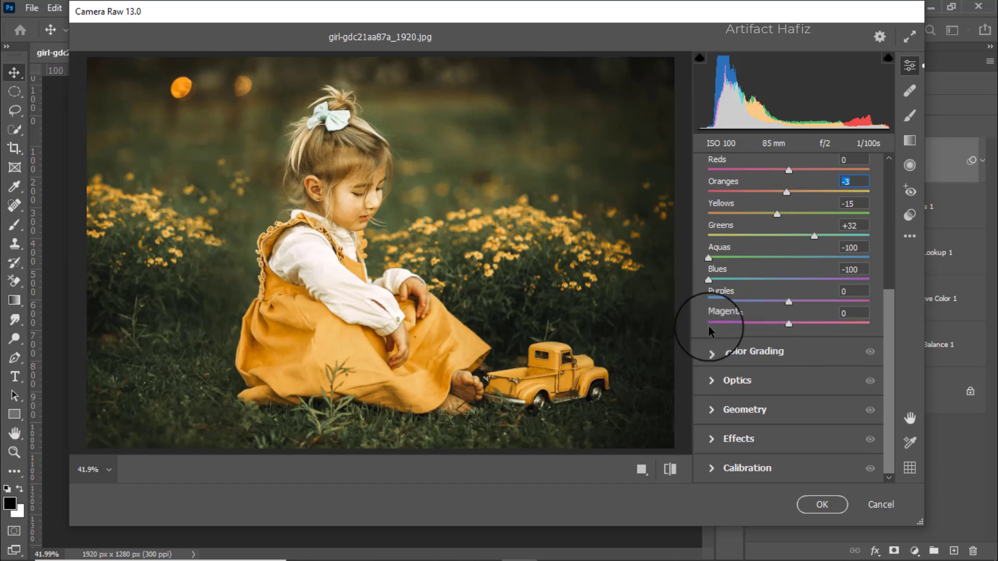
pyautogui.click(744, 353)
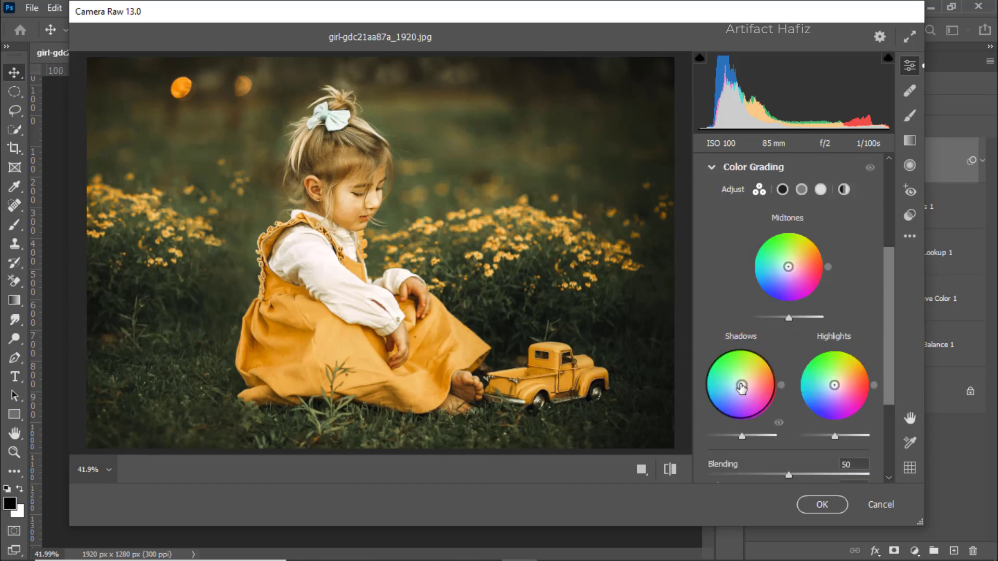
pyautogui.moveTo(742, 388); pyautogui.dragTo(697, 419)
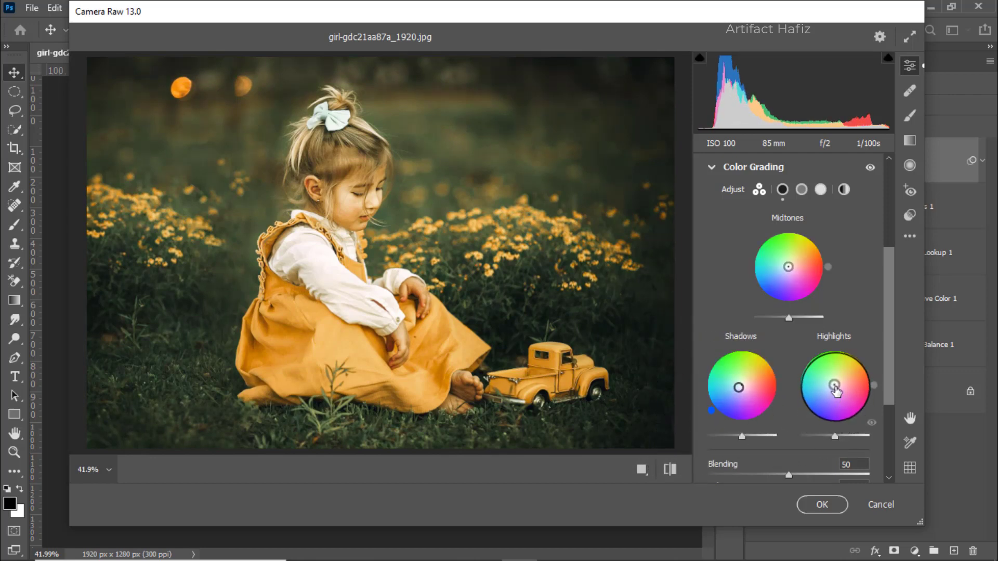
pyautogui.moveTo(835, 389); pyautogui.dragTo(909, 348)
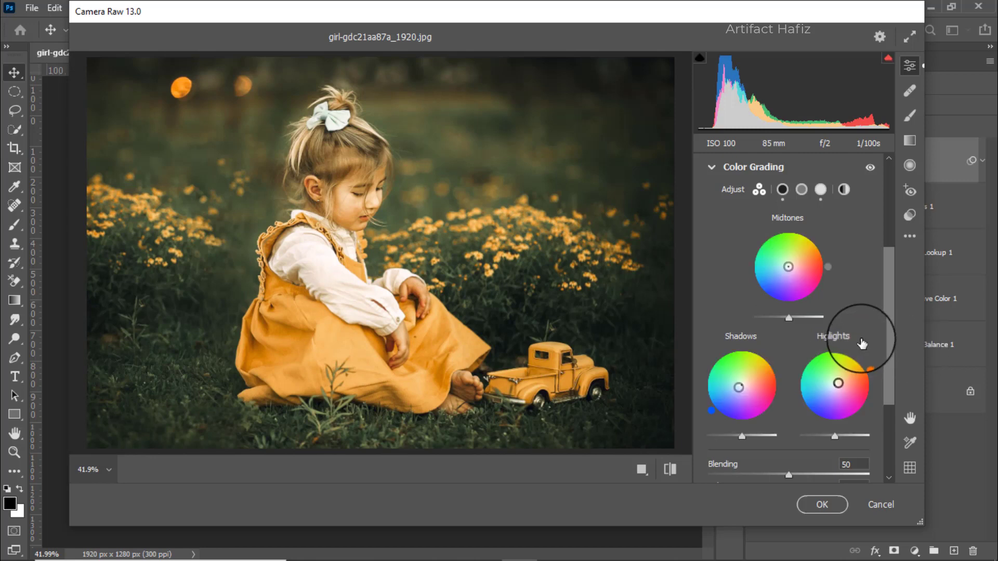
# - In the Effects adjustments, darken the photo's edges with Vignetting set to -7
pyautogui.scroll(-5, 862, 345)
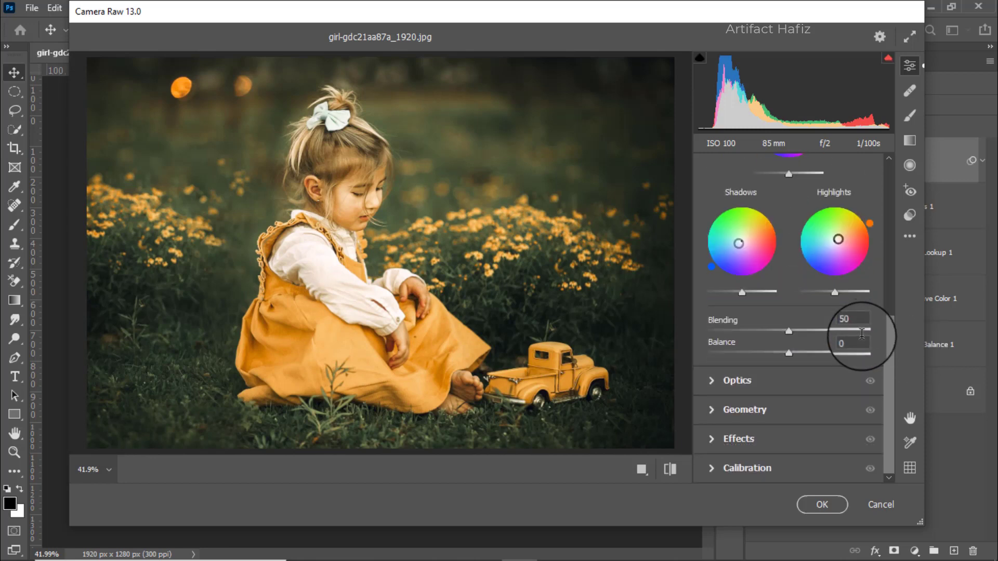
pyautogui.click(762, 436)
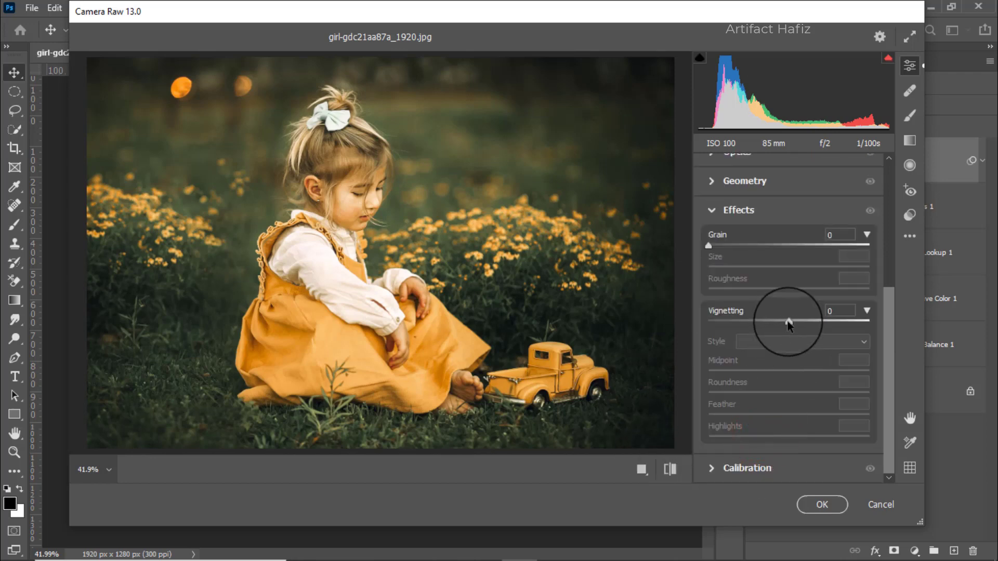
pyautogui.moveTo(788, 319); pyautogui.dragTo(783, 321)
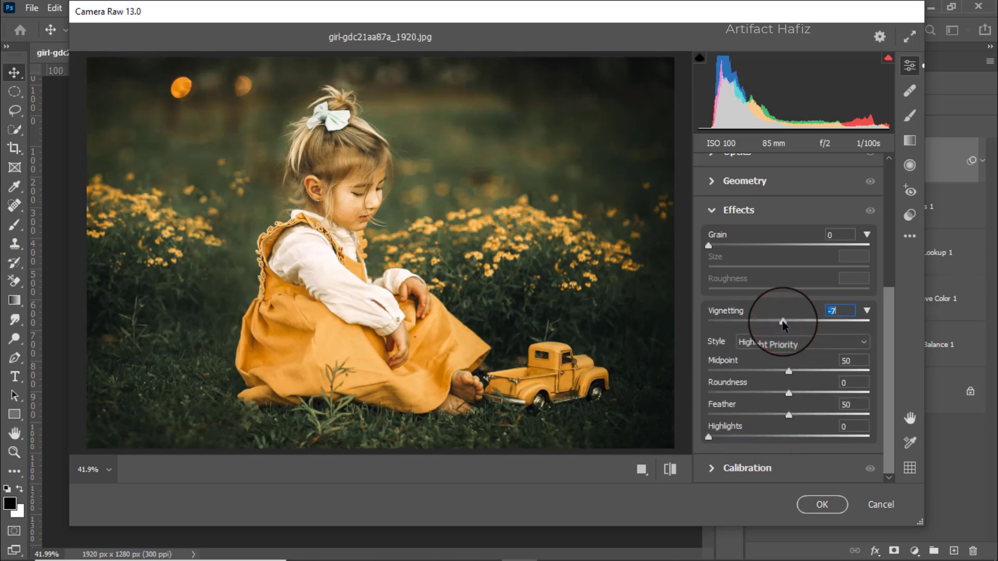
# - In Calibration, set the saturation of Red Primary to -11, Green Primary to +3 and Blue Primary to +20
pyautogui.click(727, 472)
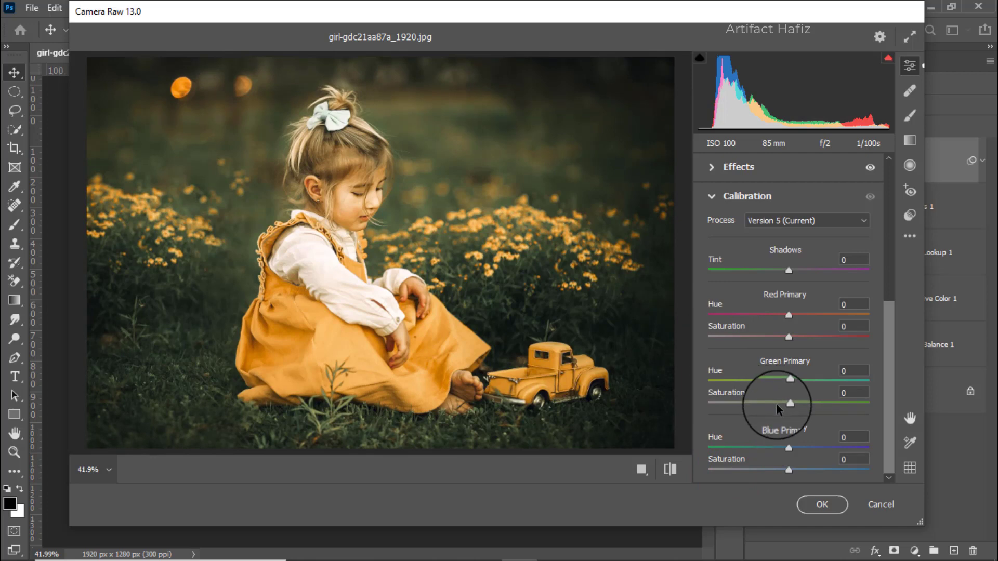
pyautogui.moveTo(789, 406)
pyautogui.mouseDown()
pyautogui.moveTo(831, 407)
pyautogui.moveTo(754, 410)
pyautogui.moveTo(802, 409)
pyautogui.moveTo(790, 410)
pyautogui.mouseUp()
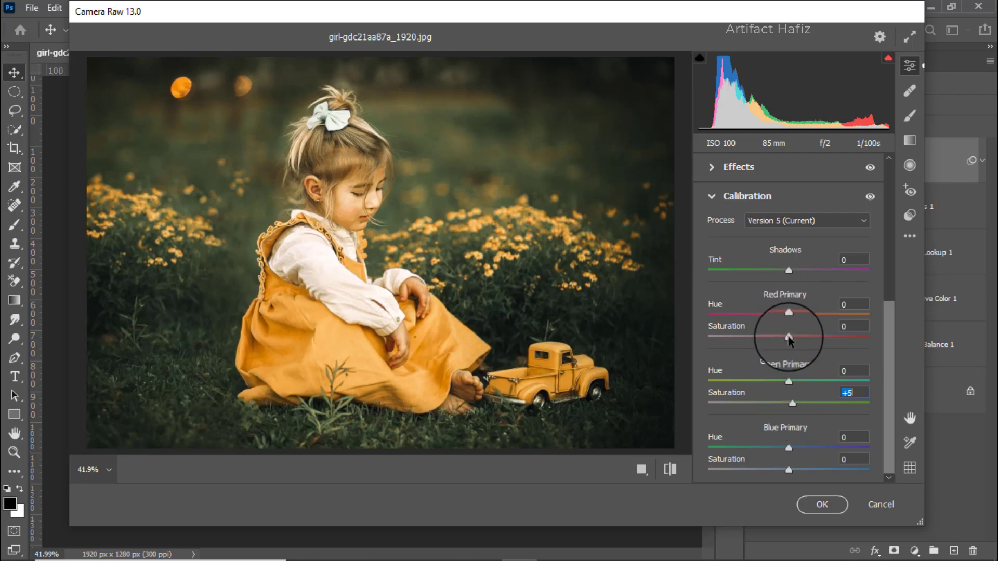
pyautogui.moveTo(788, 338)
pyautogui.mouseDown()
pyautogui.moveTo(771, 338)
pyautogui.moveTo(780, 344)
pyautogui.mouseUp()
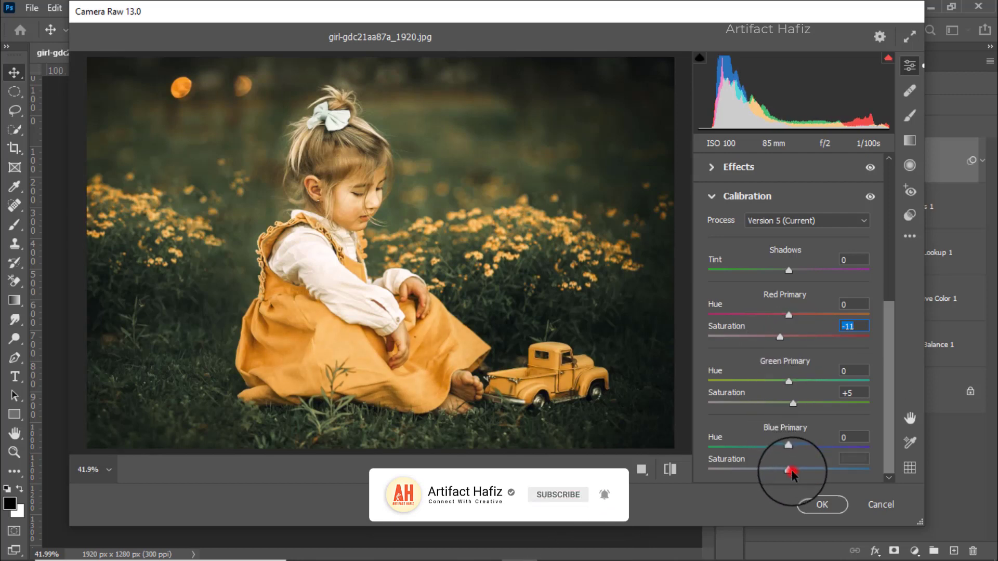
pyautogui.moveTo(791, 473)
pyautogui.mouseDown()
pyautogui.moveTo(828, 471)
pyautogui.moveTo(806, 471)
pyautogui.mouseUp()
pyautogui.moveTo(793, 403)
pyautogui.mouseDown()
pyautogui.moveTo(748, 405)
pyautogui.moveTo(794, 407)
pyautogui.mouseUp()
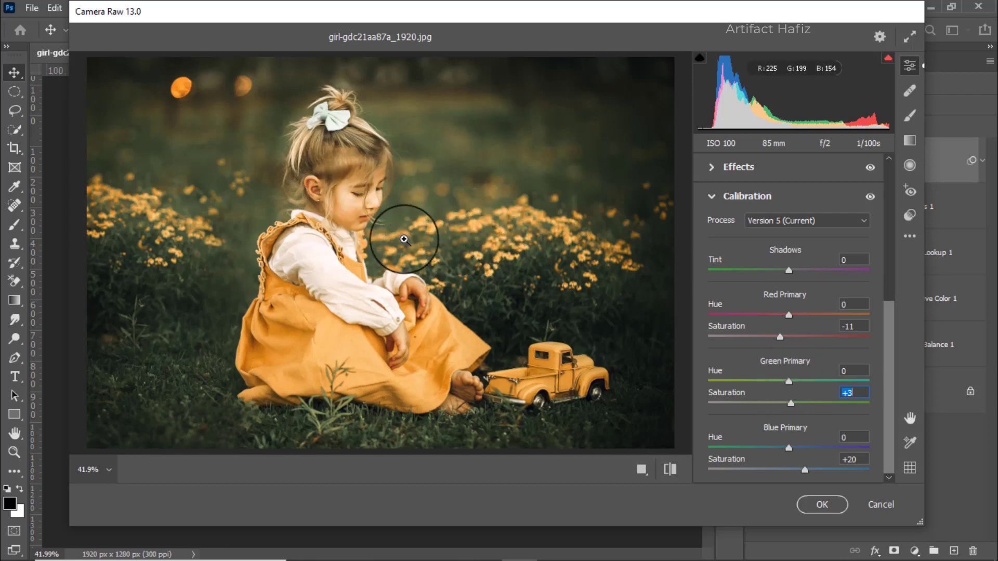
# - In the Basic adjustments, set Highlights to -43 and Exposure to -0.25, and apply the Camera Raw filter to the layer
pyautogui.scroll(5, 782, 345)
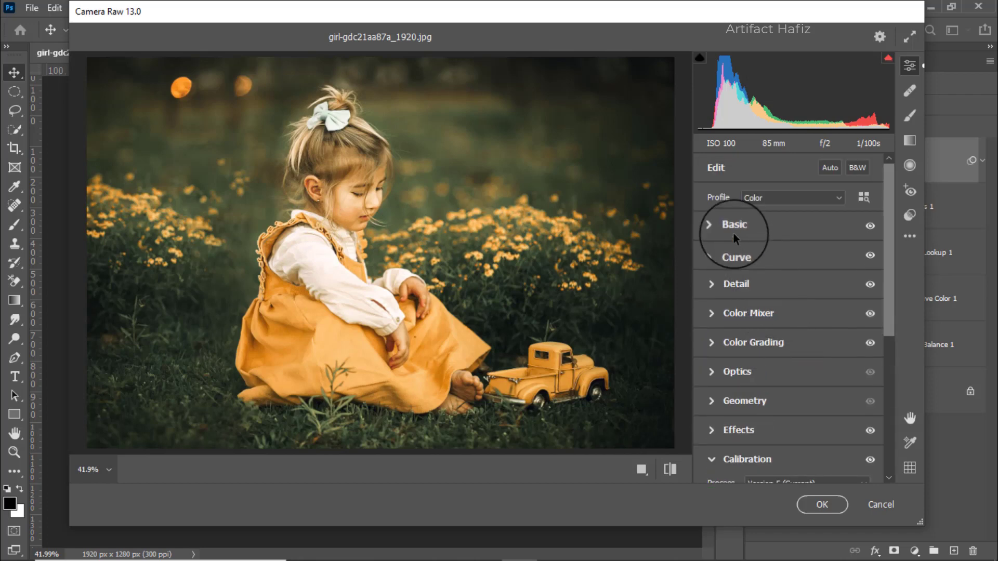
pyautogui.click(728, 227)
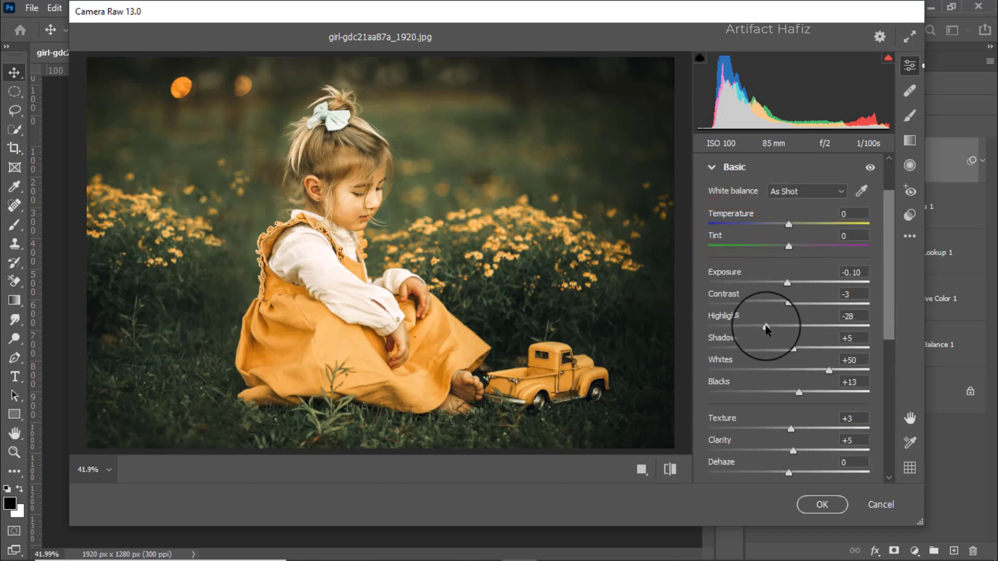
pyautogui.moveTo(766, 327)
pyautogui.mouseDown()
pyautogui.moveTo(741, 333)
pyautogui.moveTo(778, 332)
pyautogui.moveTo(716, 343)
pyautogui.moveTo(765, 336)
pyautogui.moveTo(754, 336)
pyautogui.mouseUp()
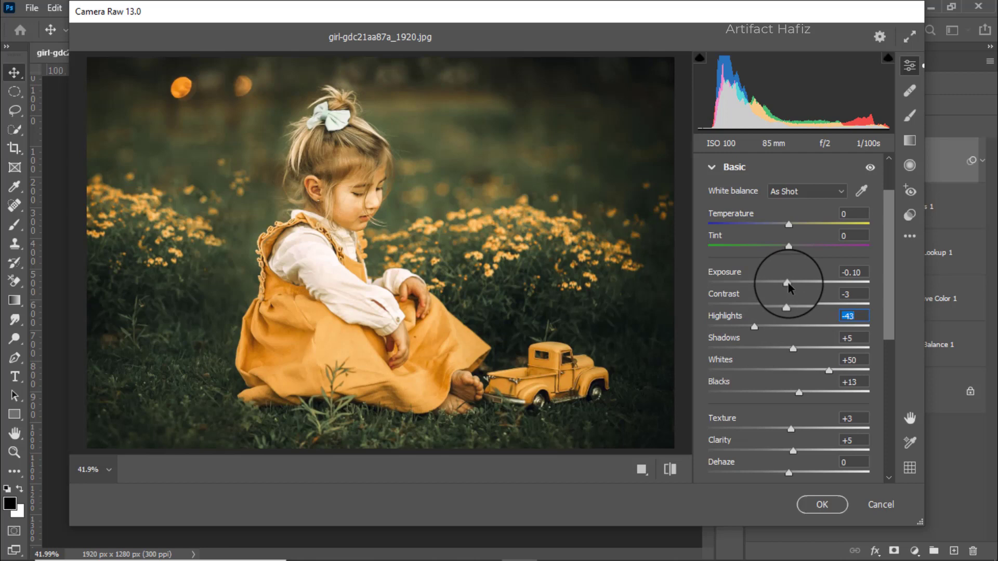
pyautogui.moveTo(788, 285); pyautogui.dragTo(785, 286)
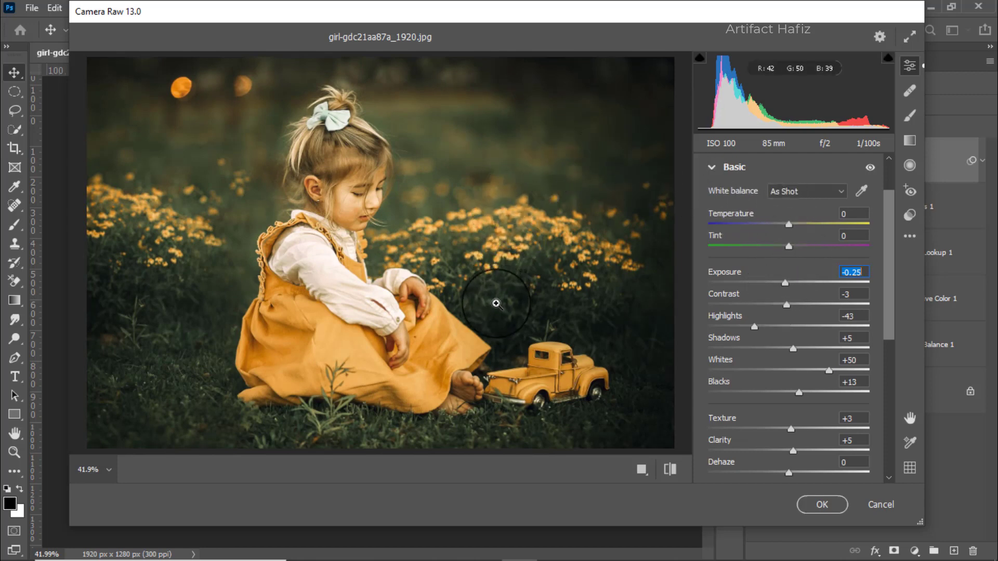
pyautogui.click(818, 503)
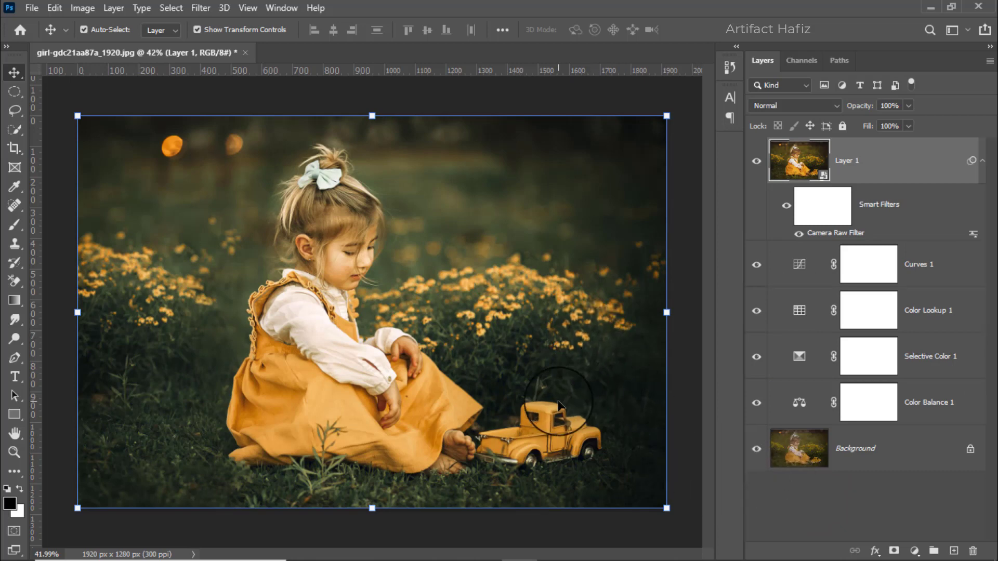
# - Compare the graded portrait with the original by toggling the visibility of every layer except Background
pyautogui.press('alt')
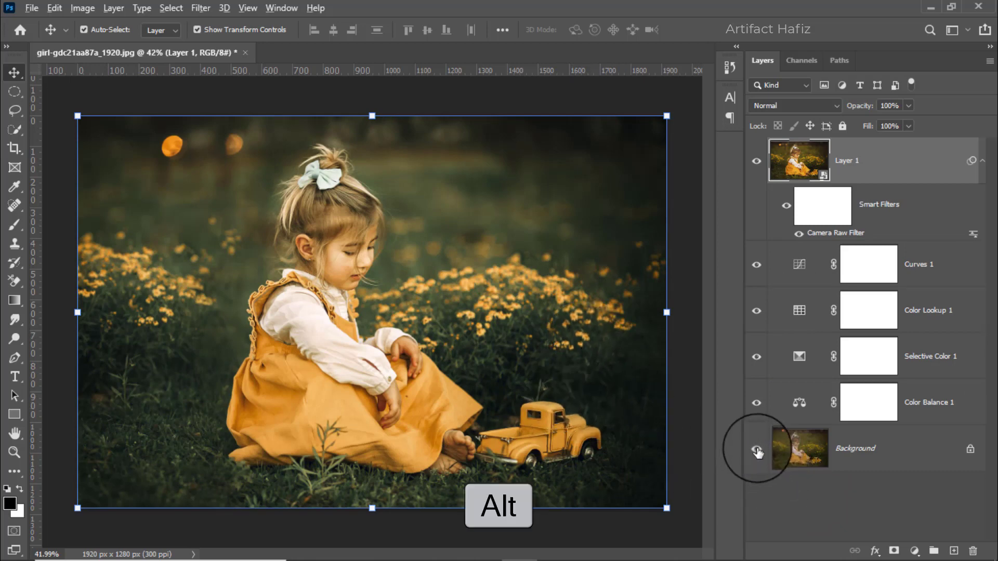
pyautogui.keyDown('alt'); pyautogui.click(756, 450); pyautogui.keyUp('alt')
pyautogui.keyDown('alt'); pyautogui.click(757, 449); pyautogui.keyUp('alt')
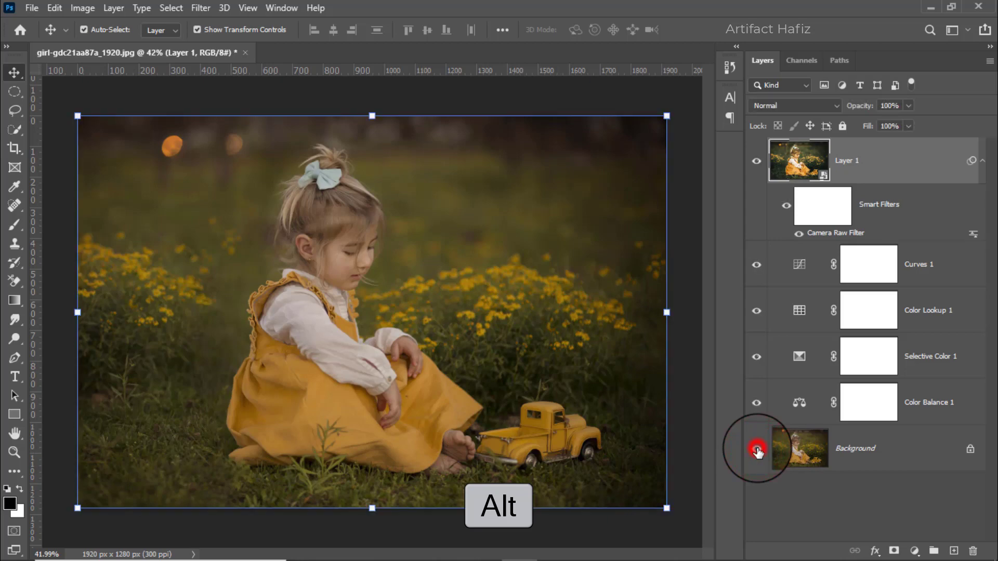